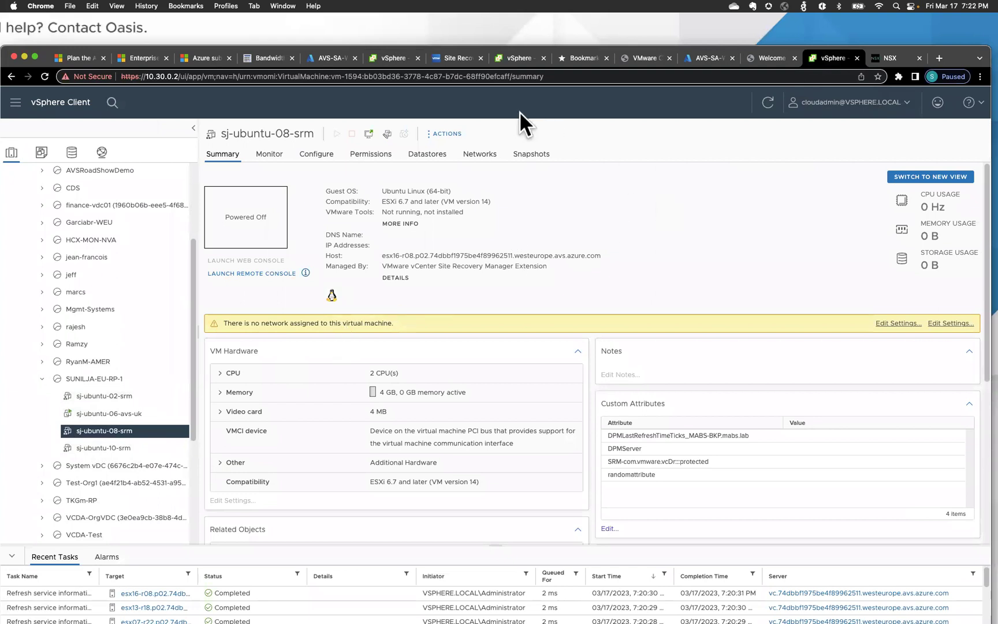
Switch to Site Recovery and view the virtual machines covered by the recovery plan sunilja-rp-1
left_click(457, 58)
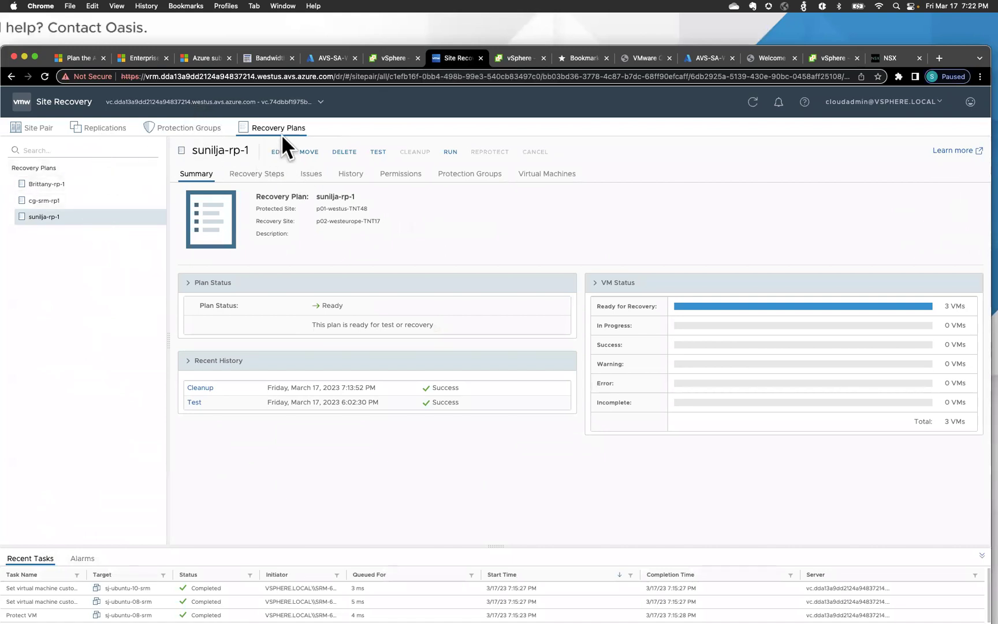
double_click(197, 151)
left_click(197, 151)
left_click(549, 174)
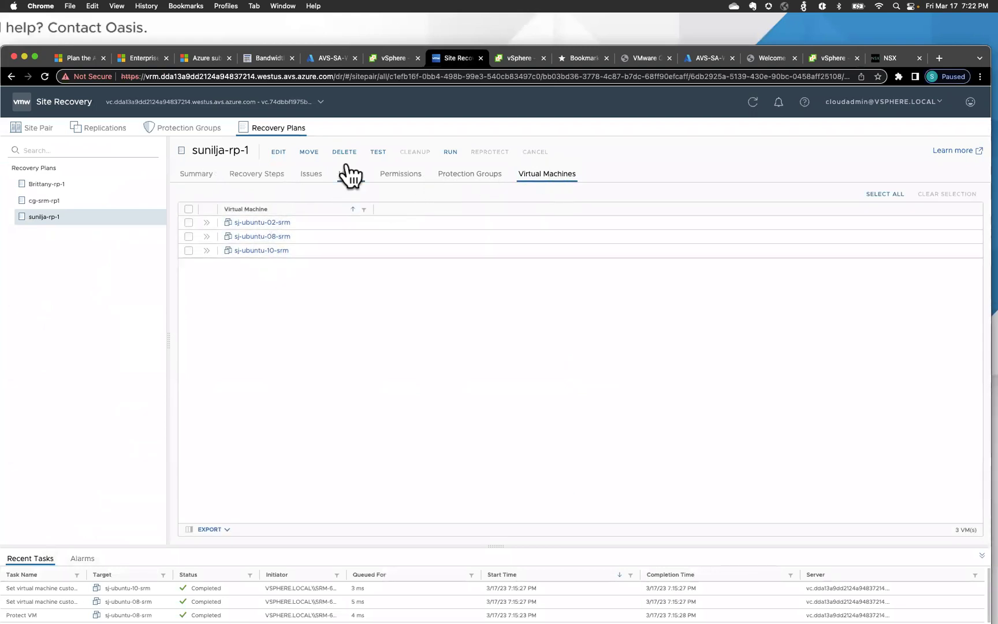
Start a test of the recovery plan sunilja-rp-1 with recent changes replicated to the recovery site
left_click(378, 151)
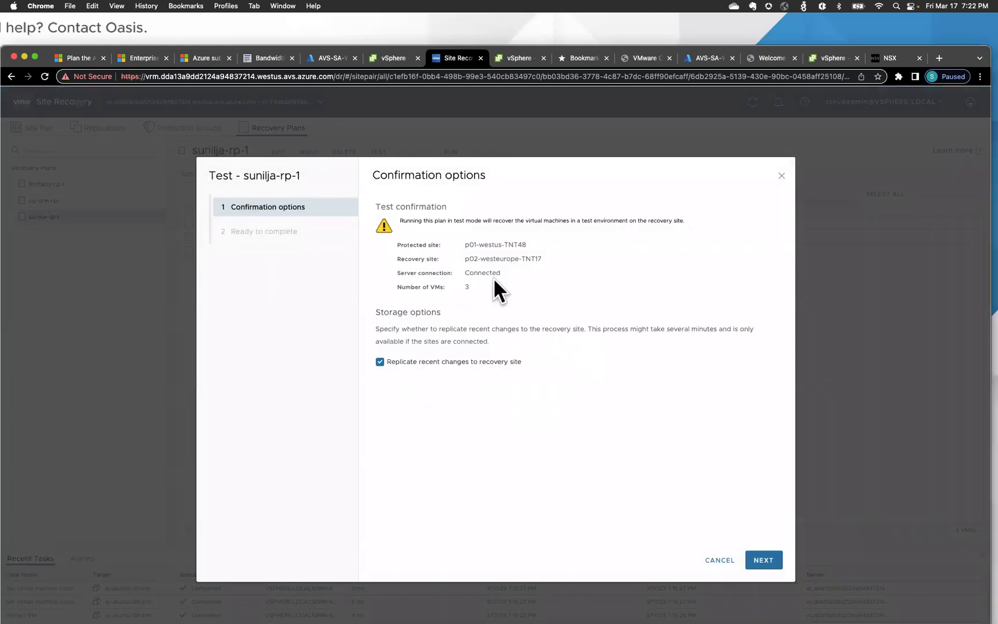
left_click(762, 561)
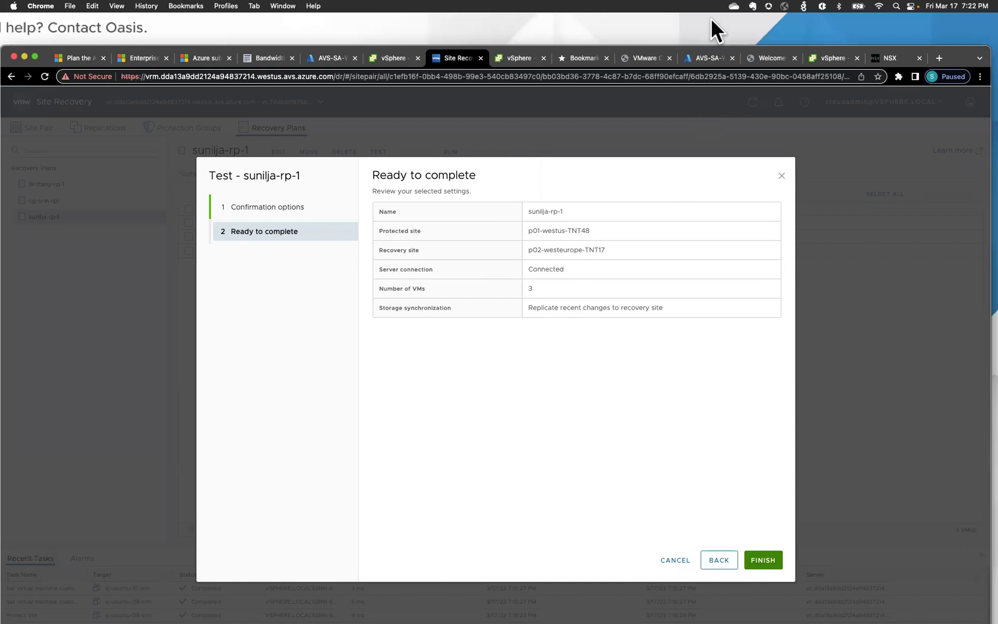
left_click(763, 560)
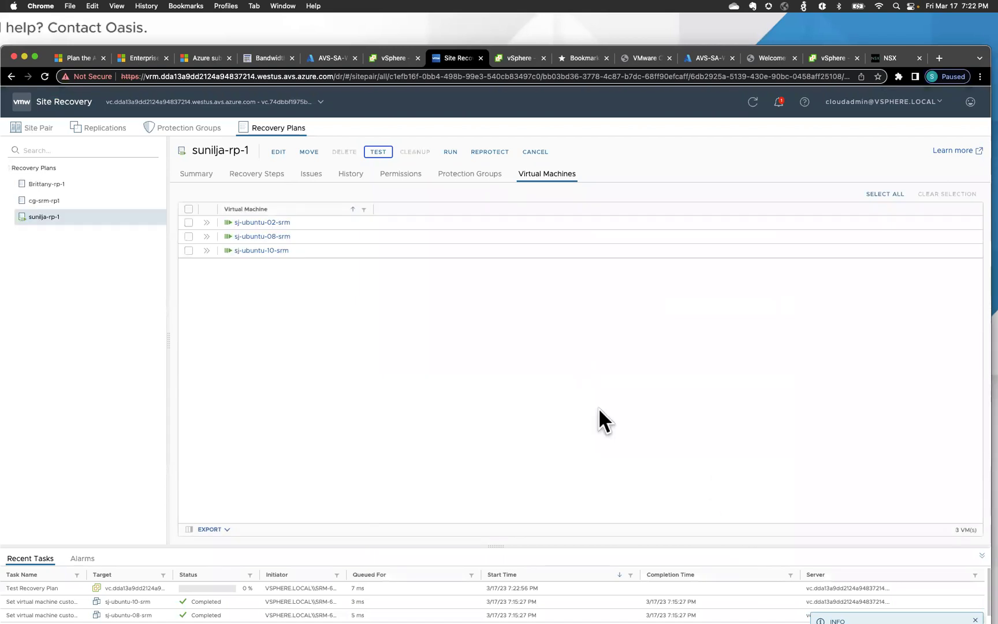
Show the plan's recovery steps, expanding the priority 2 and 3 power-on groups and the sub-steps of sj-ubuntu-02-srm and sj-ubuntu-10-srm
left_click(257, 173)
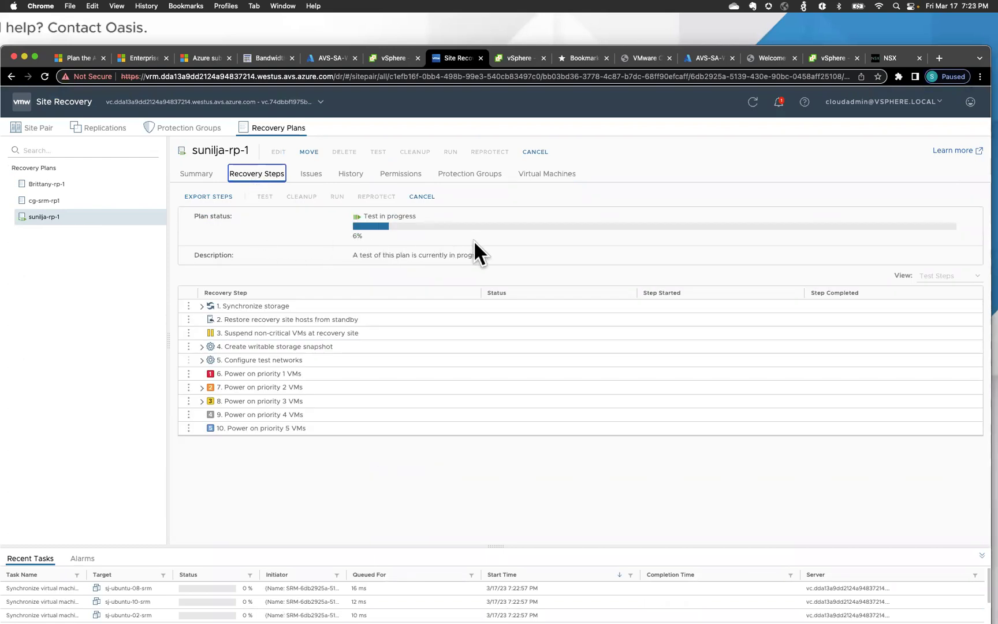
left_click(202, 401)
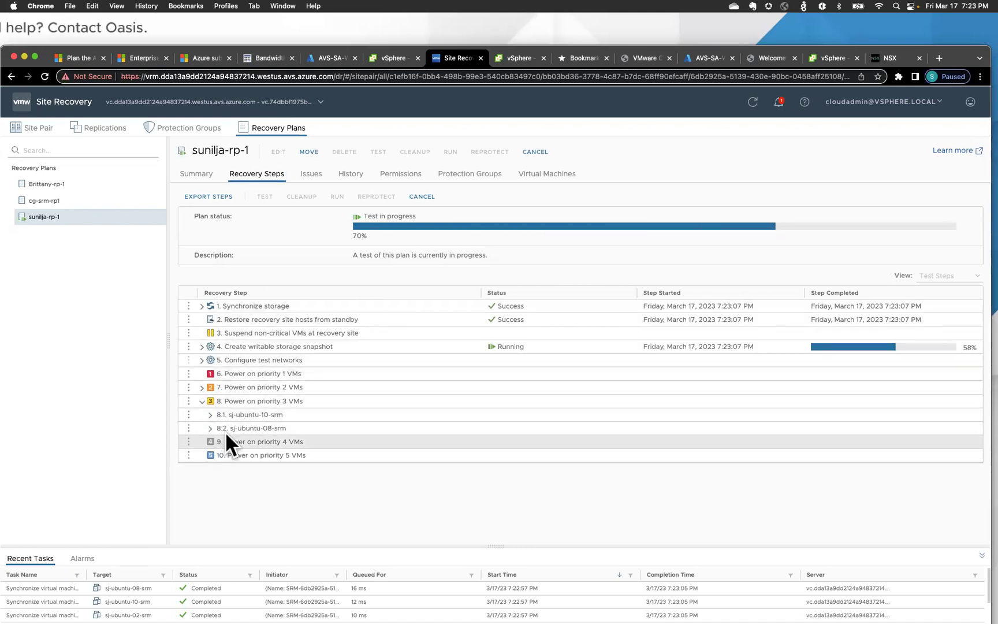
left_click(203, 387)
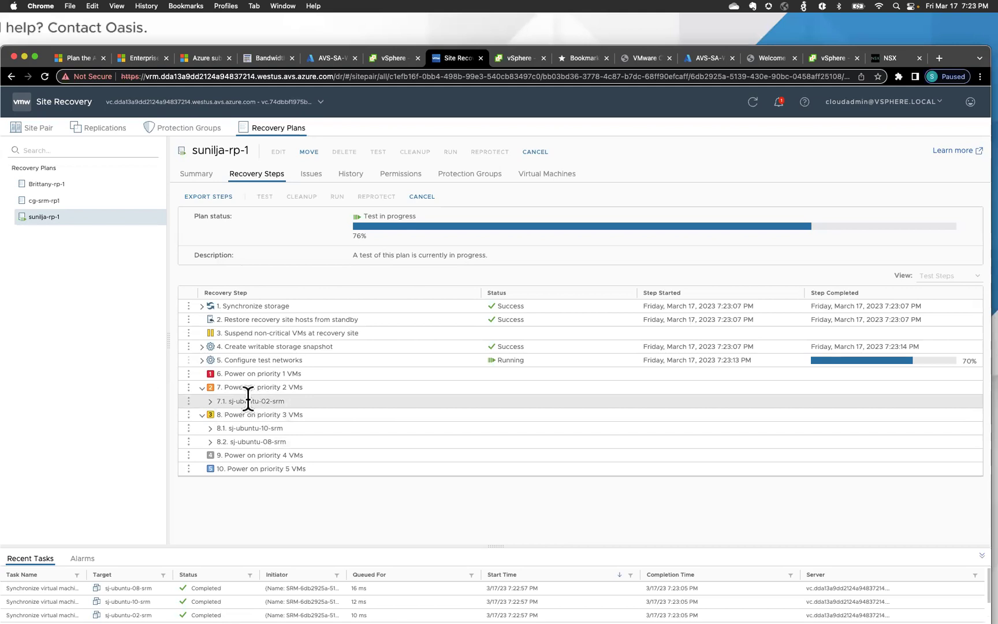
left_click(210, 401)
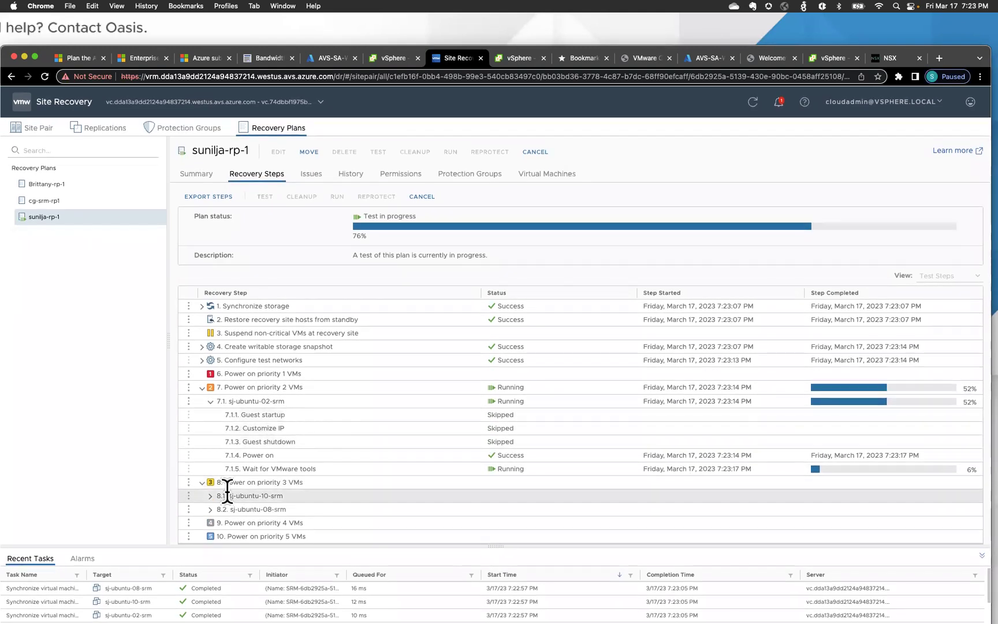
left_click(210, 496)
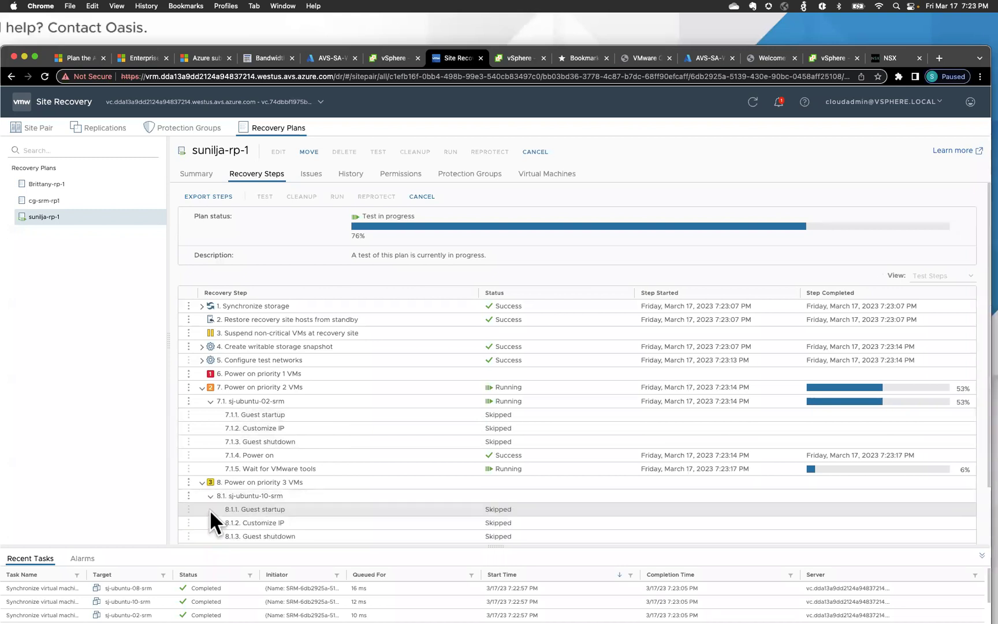
scroll(277, 469, "down", 2)
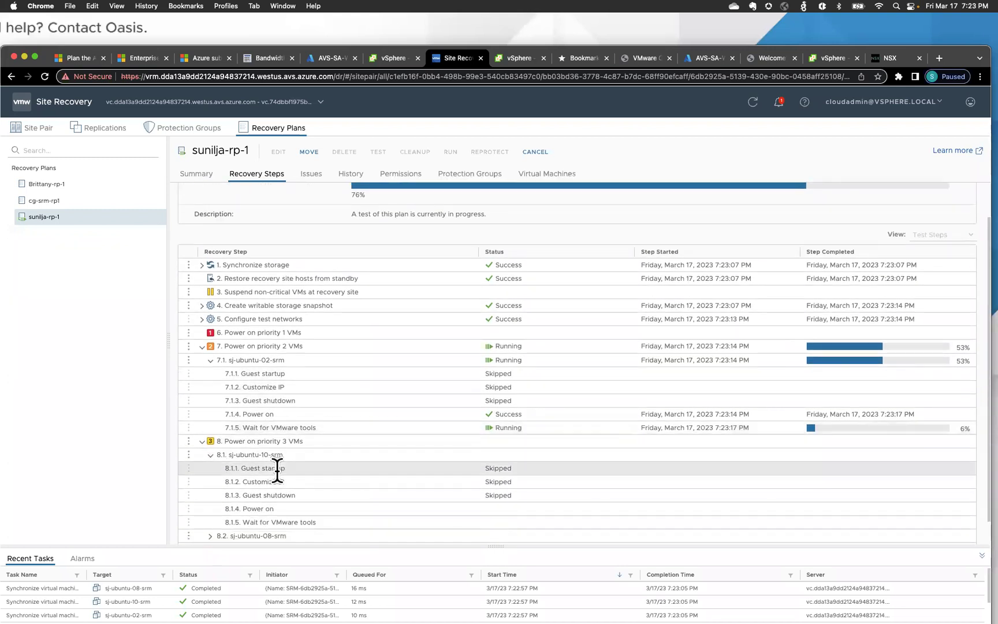
scroll(277, 469, "down", 1)
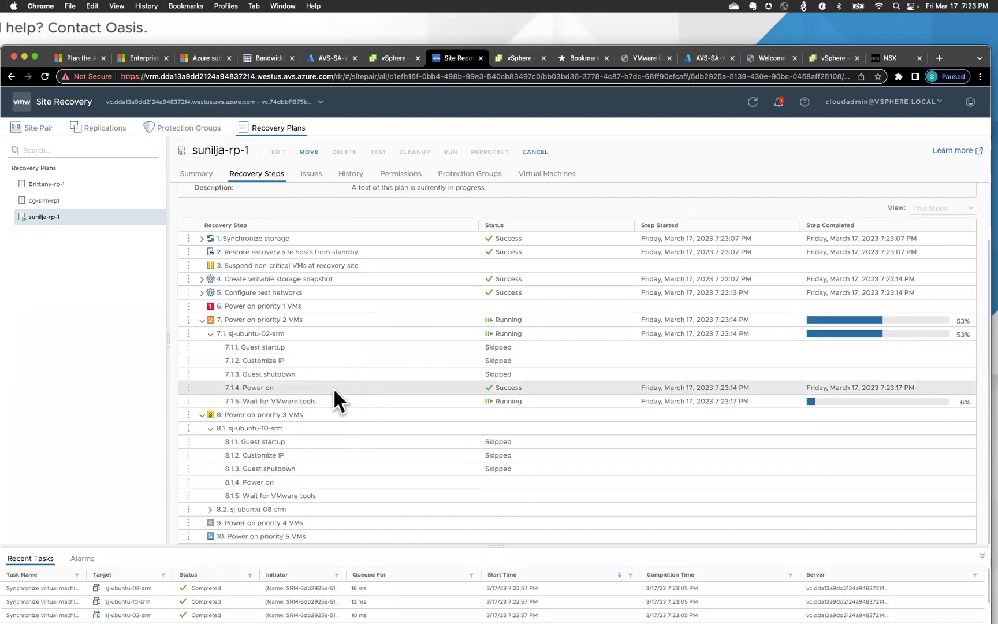
Open the web console of sj-ubuntu-02-srm in the protected site's vSphere Client and log in with the account password
left_click(392, 58)
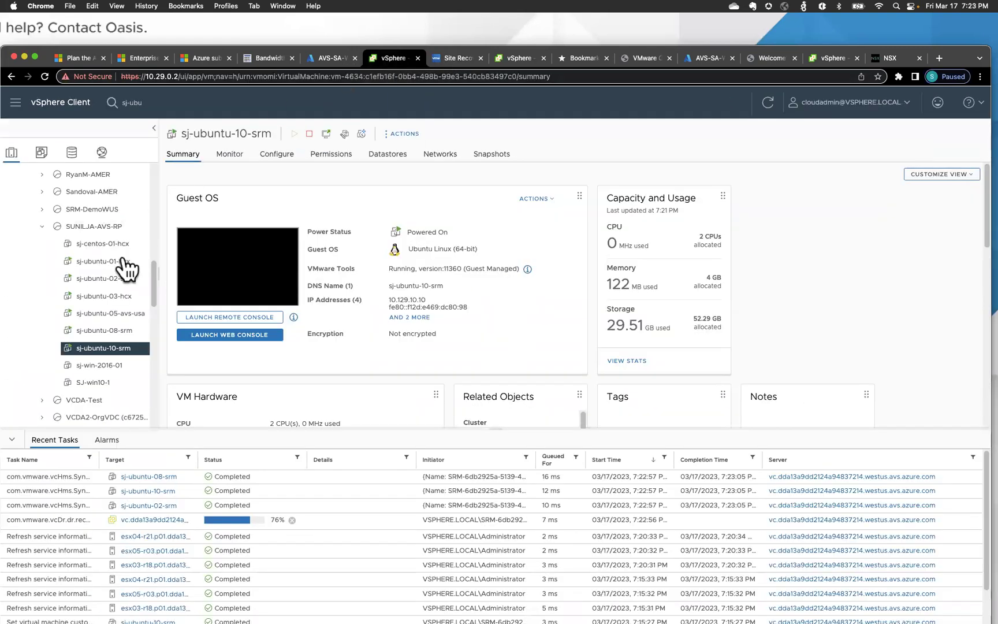
left_click(109, 279)
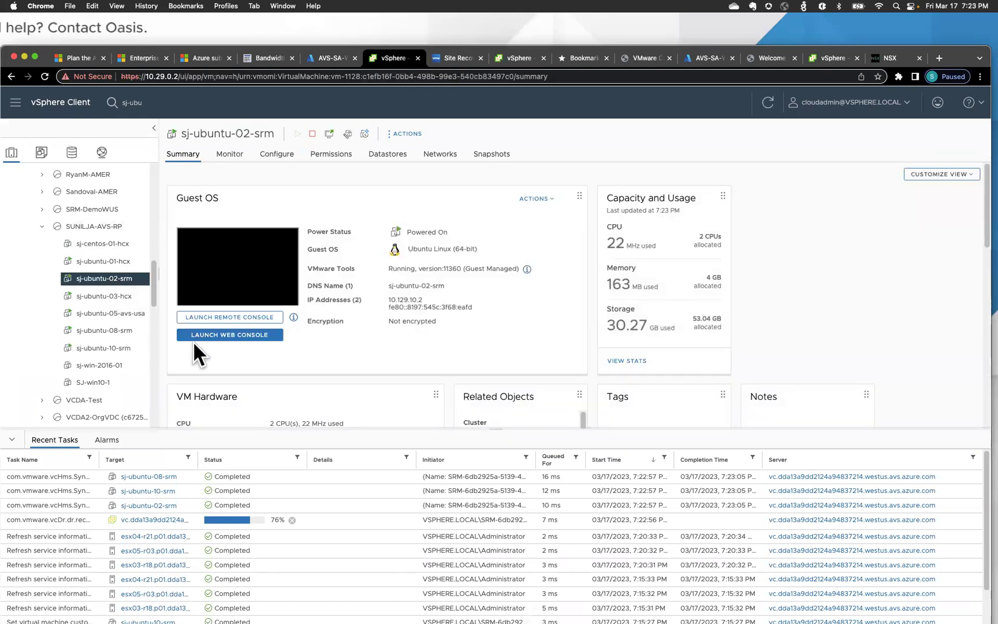
left_click(228, 335)
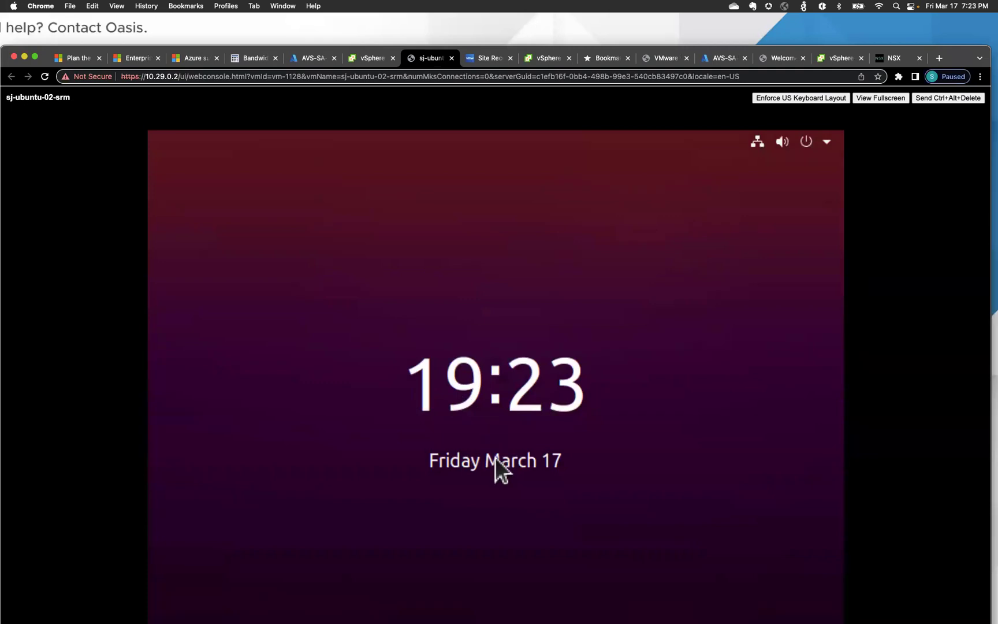
left_click(498, 425)
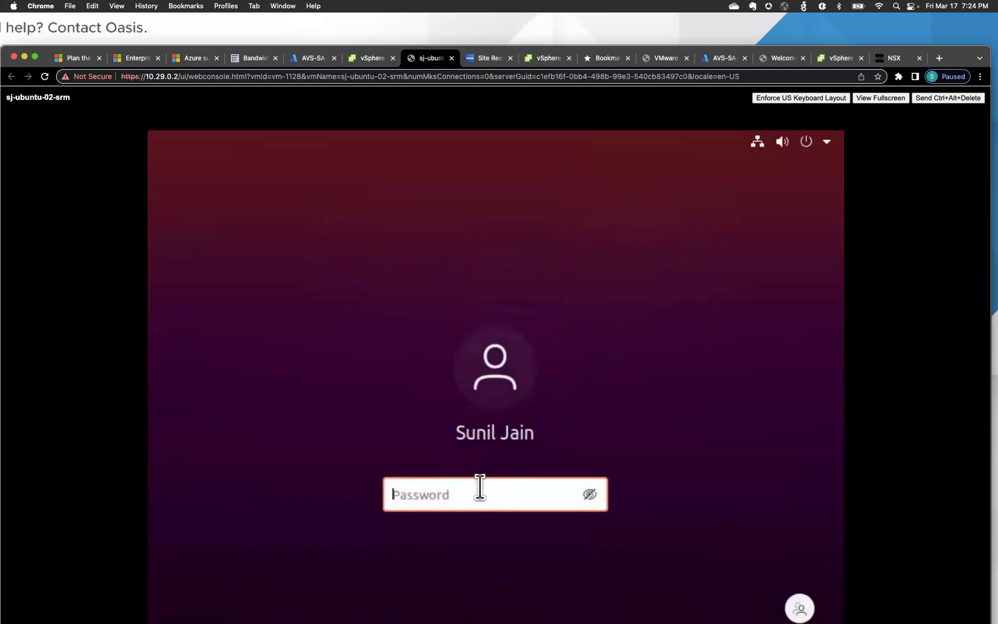
type("********")
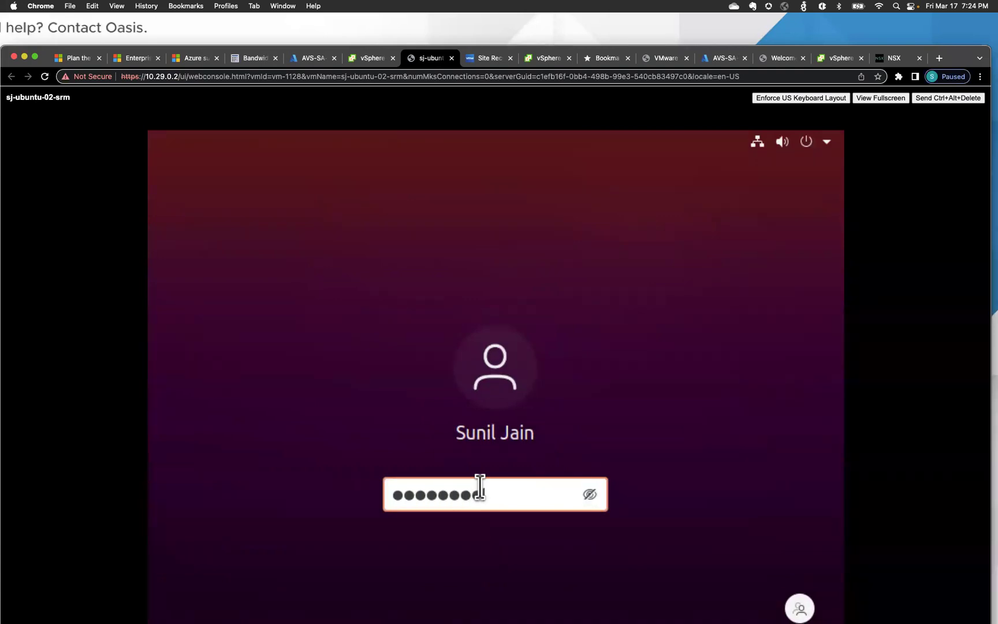
key("Return")
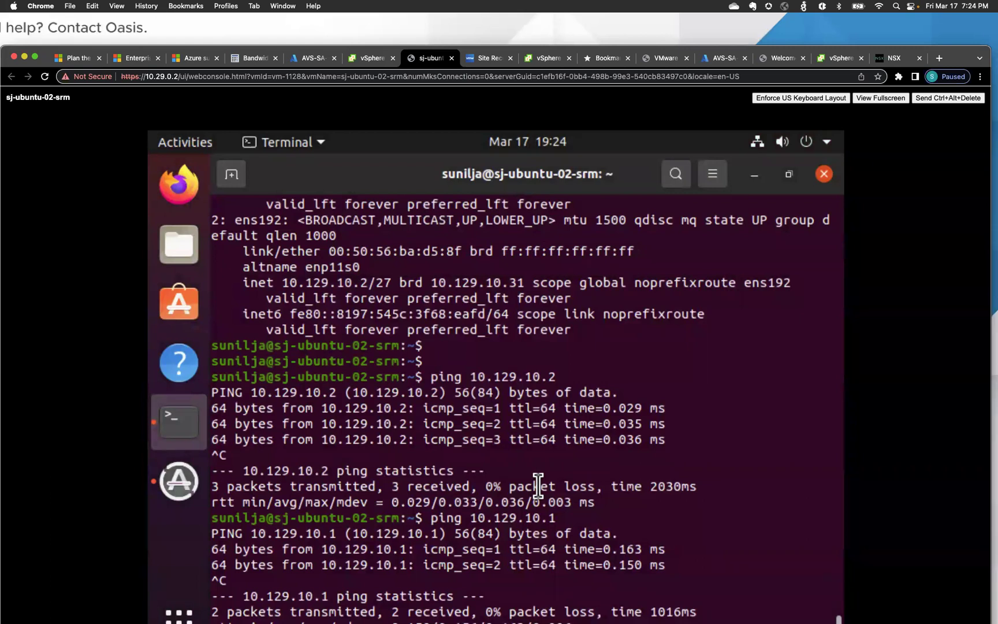
Ping 10.129.10.2 and 10.129.10.8 from the VM's terminal, stopping each ping after a few replies
key("Return")
key("Return")
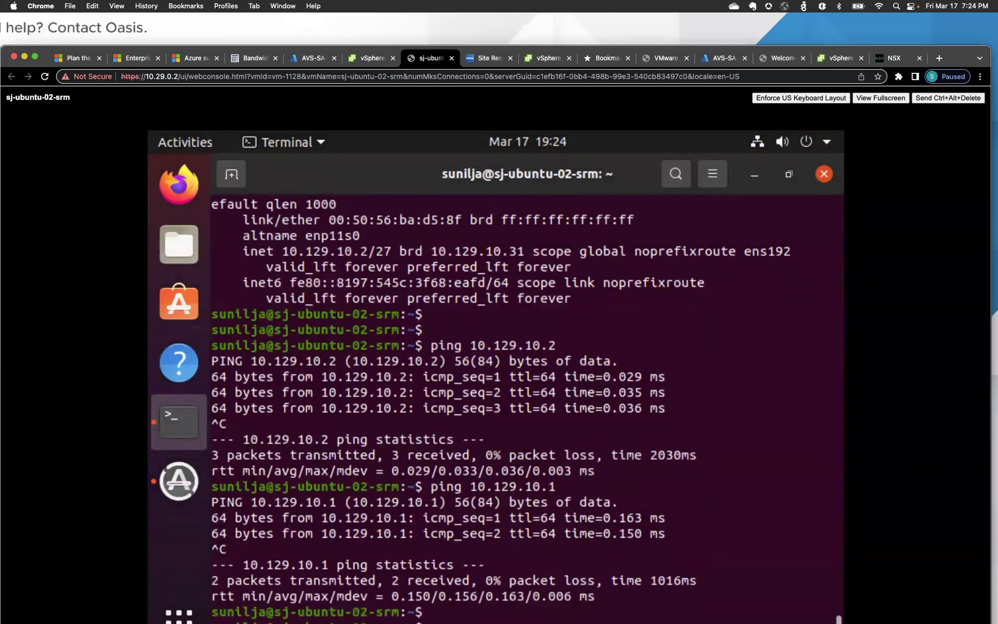
type("ping 10.129.10.2")
key("Return")
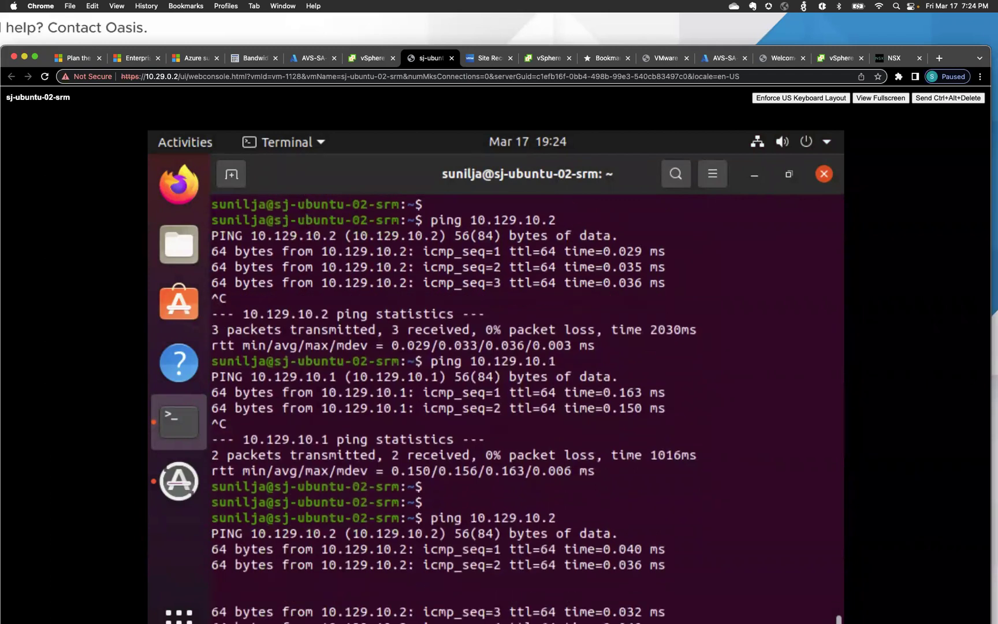
key("ctrl+c")
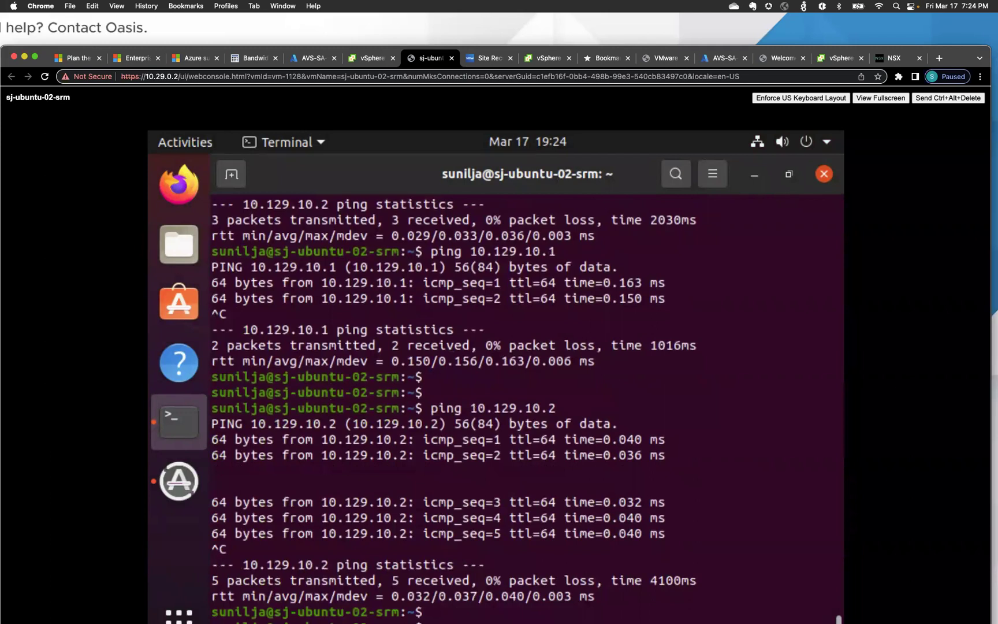
key("Return")
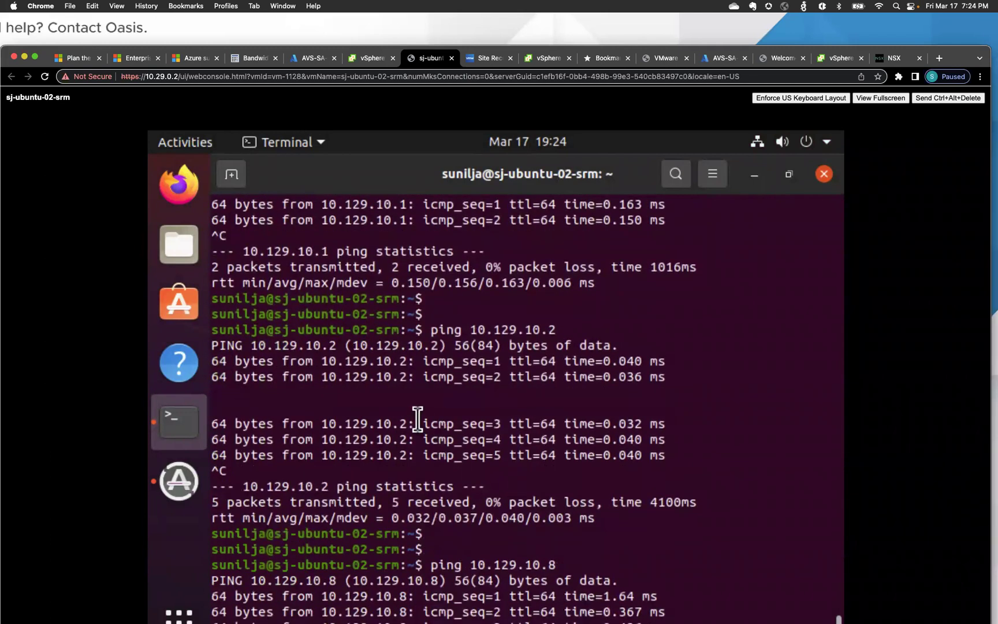
key("ctrl+c")
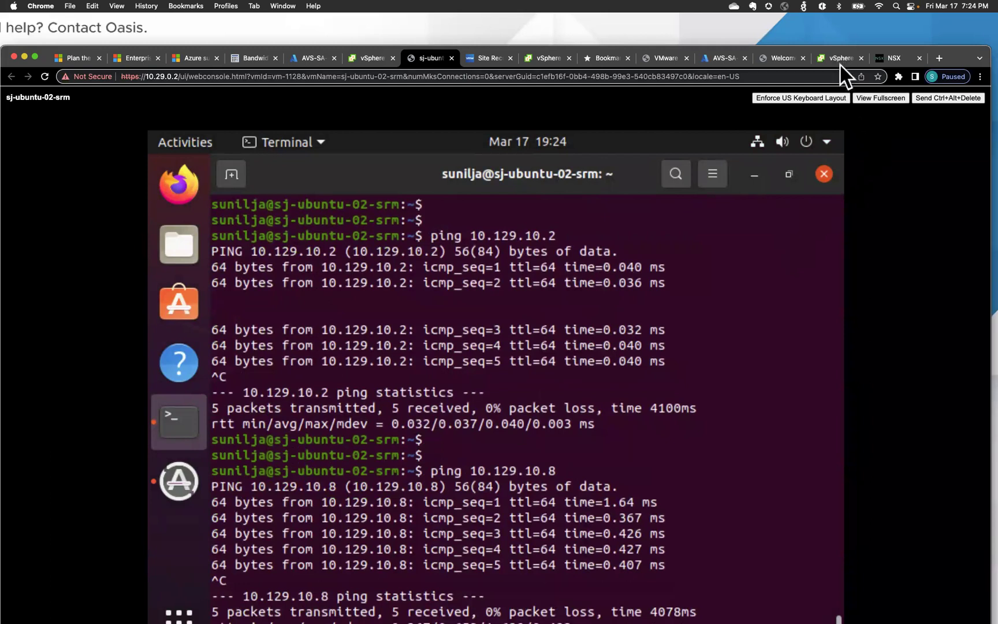
Check the test progress in Site Recovery and the summary of sj-ubuntu-02-srm in the recovery site's vSphere Client
left_click(491, 58)
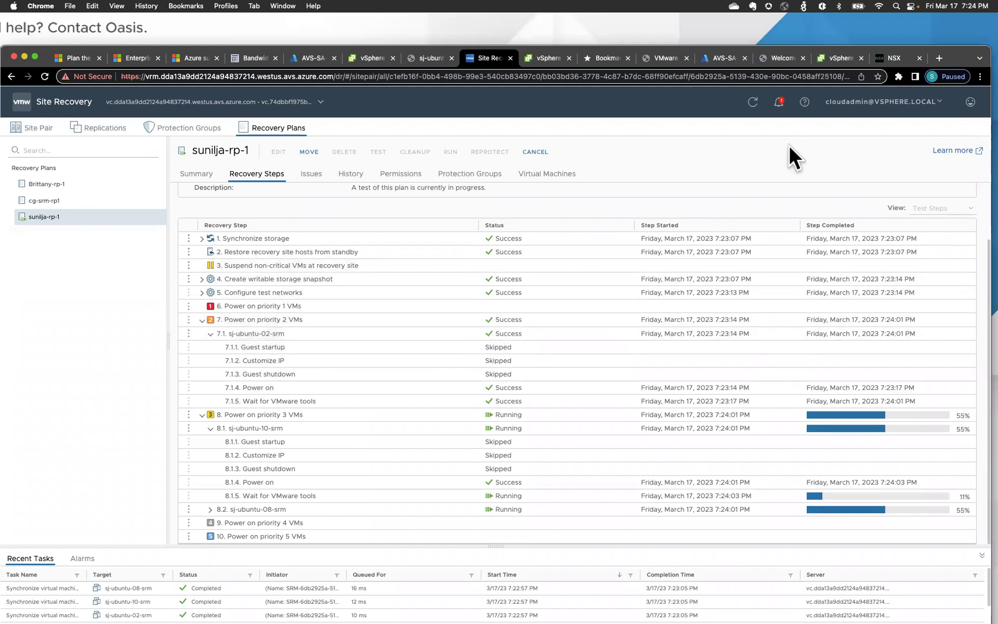
left_click(844, 52)
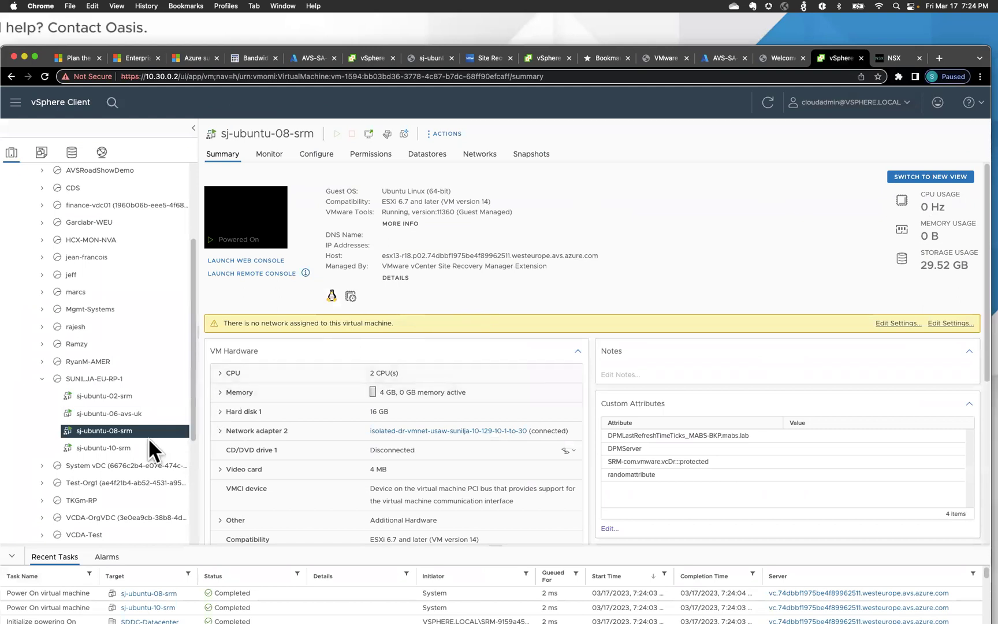
left_click(136, 398)
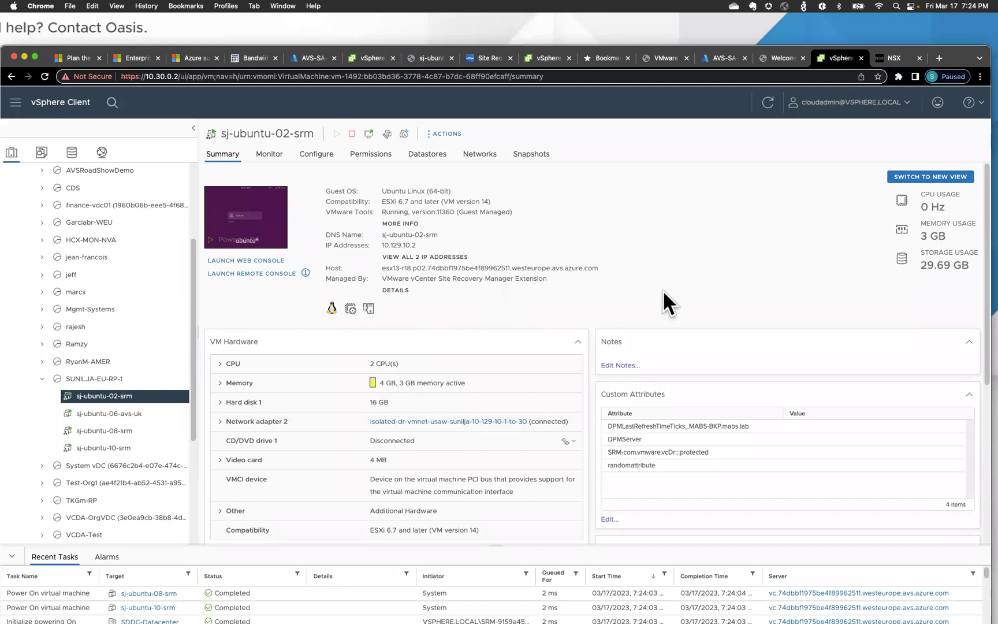
Switch to NSX-T and compare the isolated-dr-vmnet segment with the L2E_vmnet segment, examining their connected gateways and subnets
left_click(895, 58)
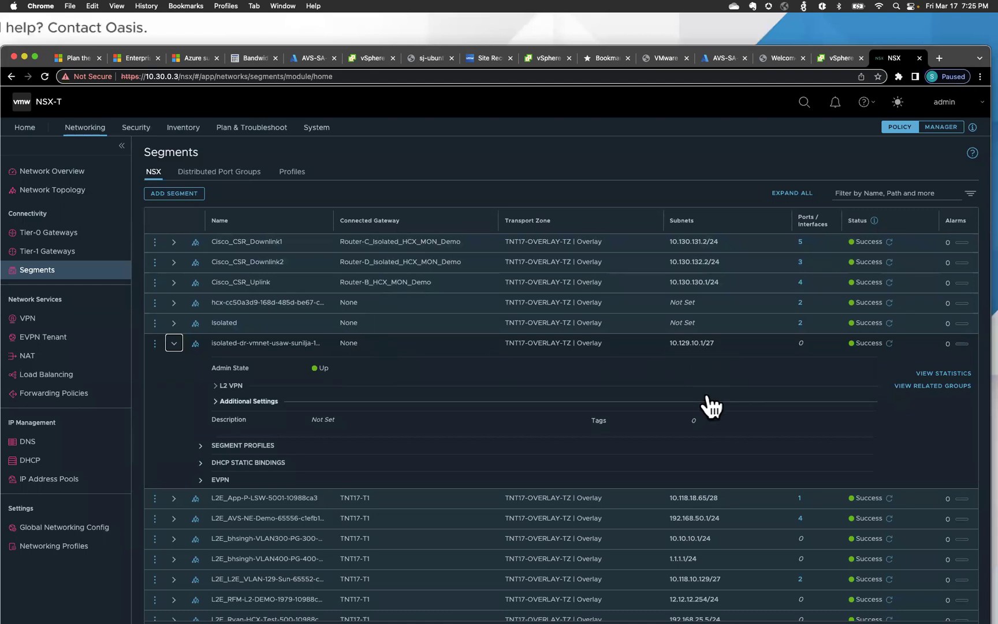
scroll(711, 406, "down", 5)
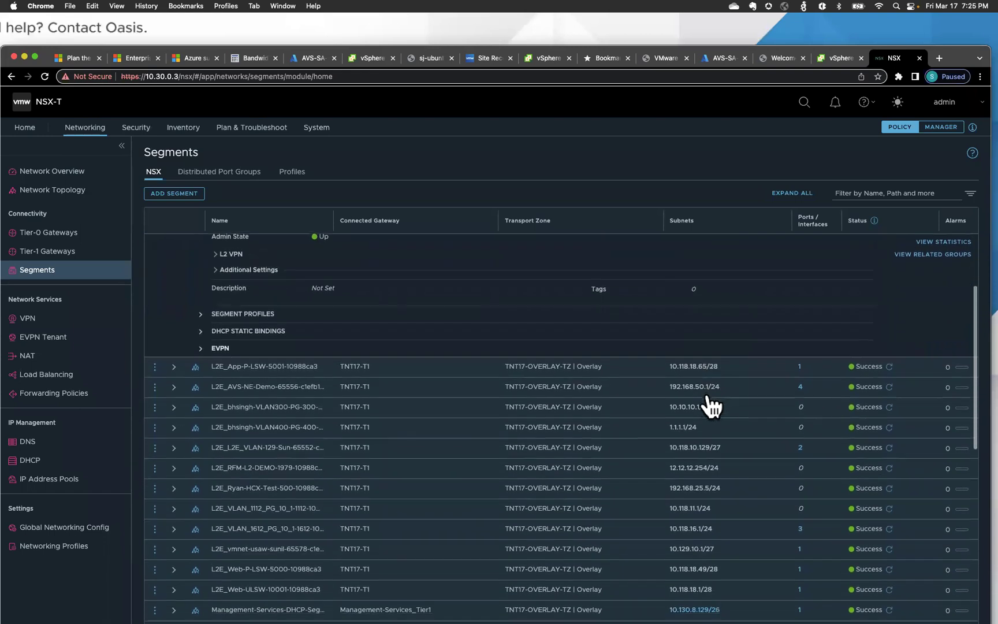
scroll(711, 406, "down", 3)
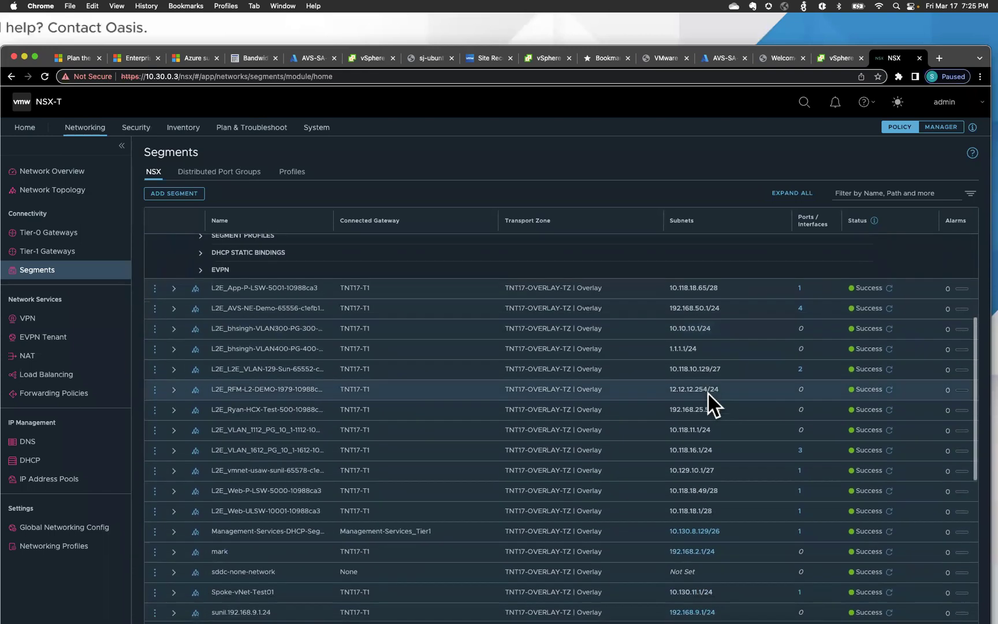
scroll(708, 393, "down", 3)
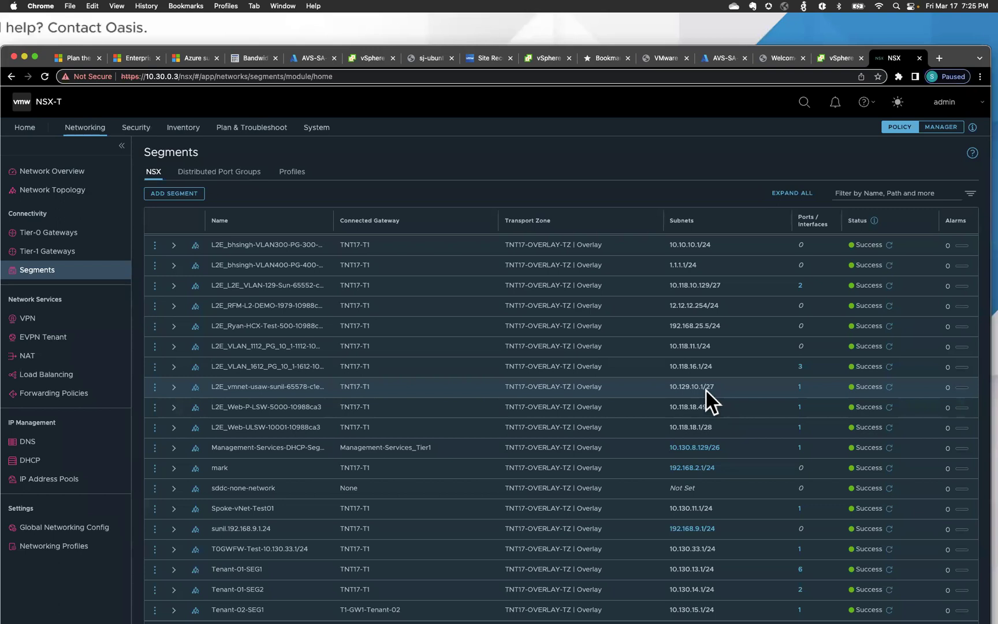
scroll(726, 399, "up", 3)
scroll(726, 390, "up", 5)
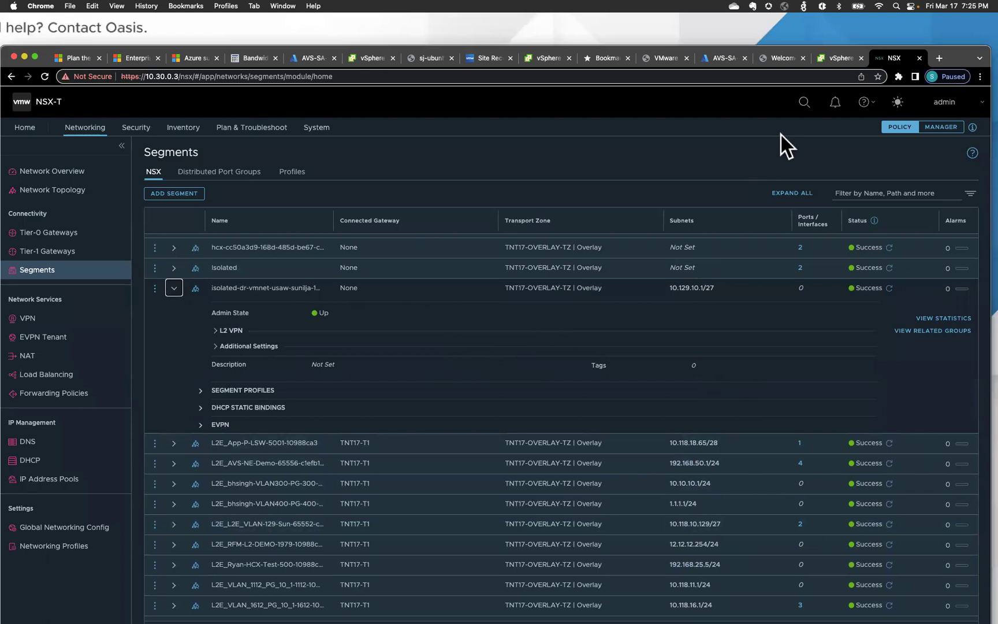
Return to the recovery site's vSphere Client and review the summaries of sj-ubuntu-08-srm, sj-ubuntu-10-srm and sj-ubuntu-02-srm
left_click(840, 58)
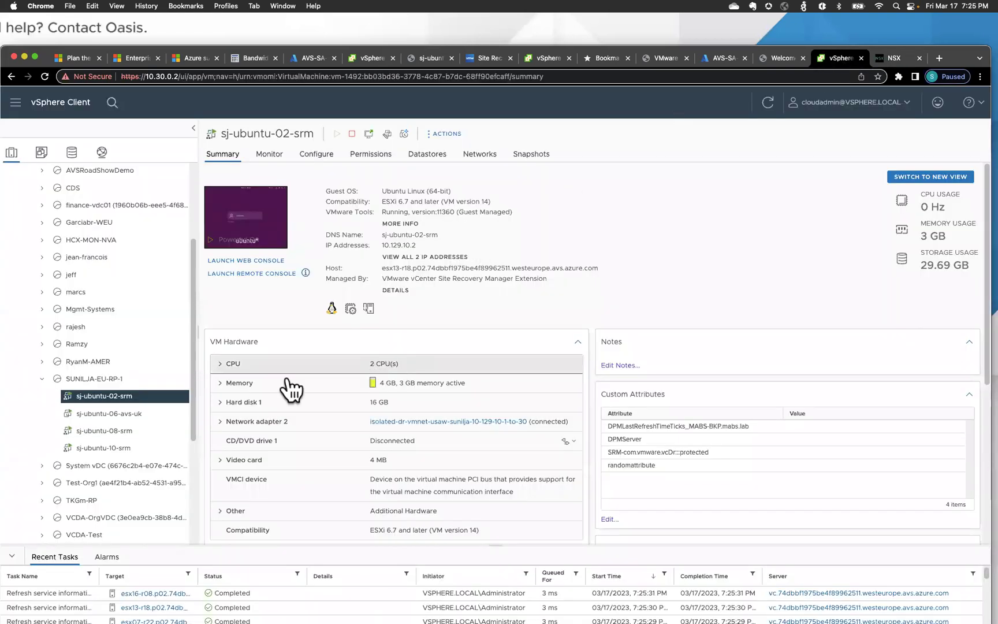
left_click(124, 432)
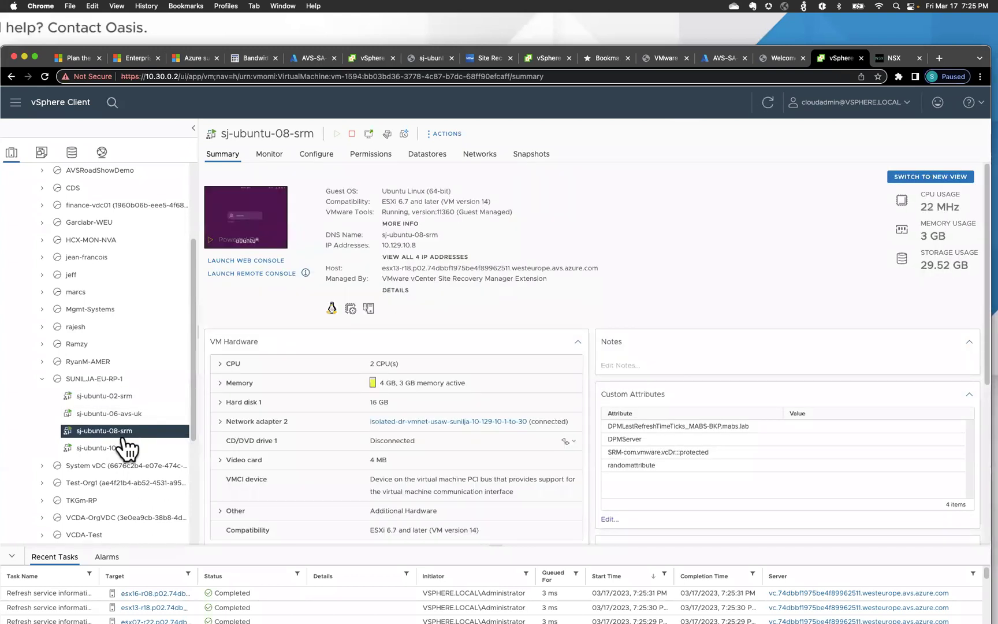
left_click(121, 451)
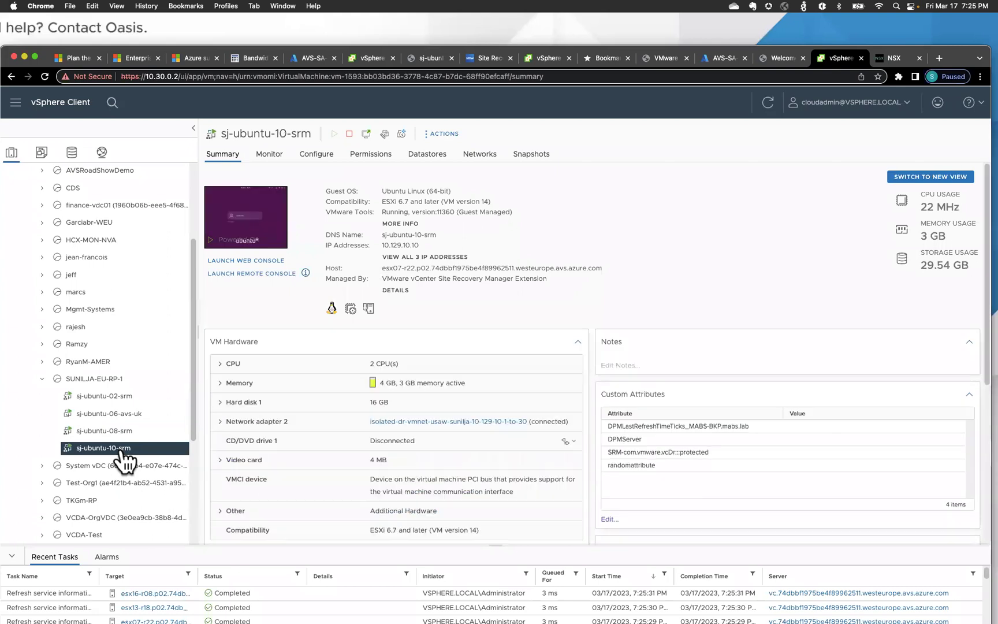
left_click(116, 398)
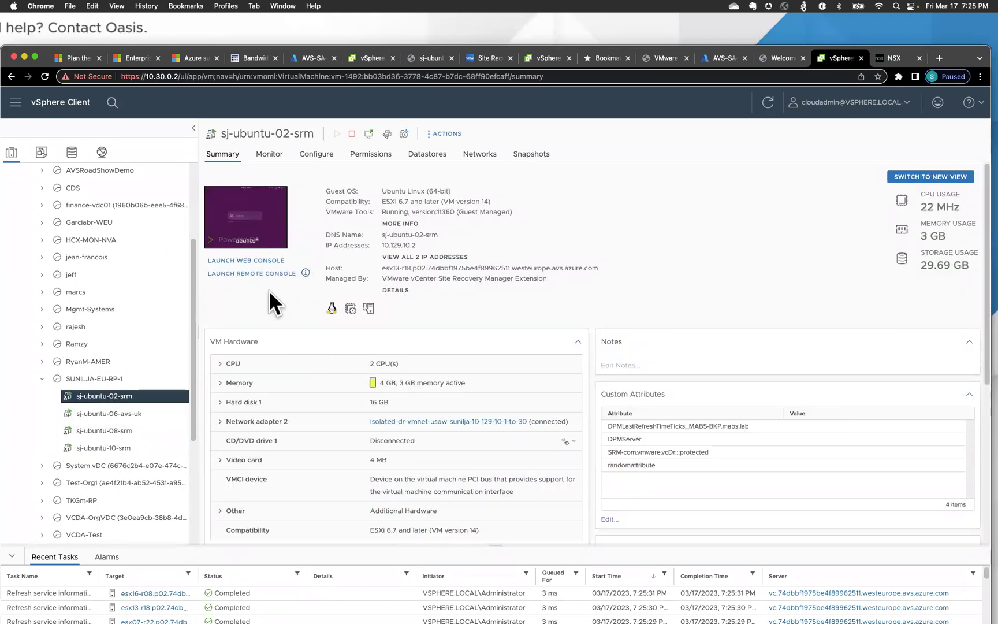
Launch the web console of sj-ubuntu-02-srm, accept the Site Recovery Manager warning, and log in to Ubuntu with the account password
left_click(260, 261)
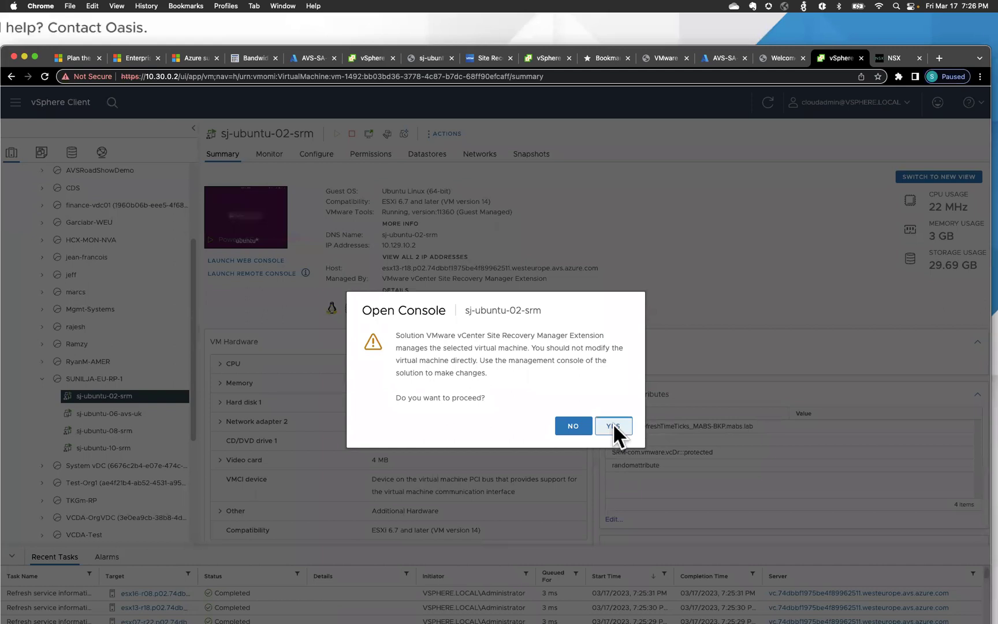
left_click(613, 426)
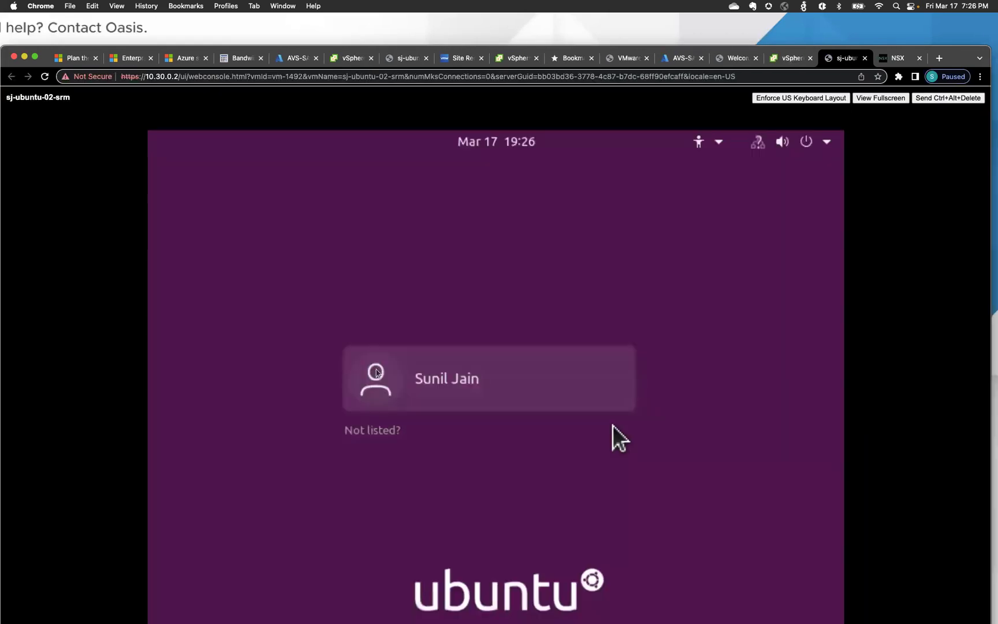
left_click(515, 375)
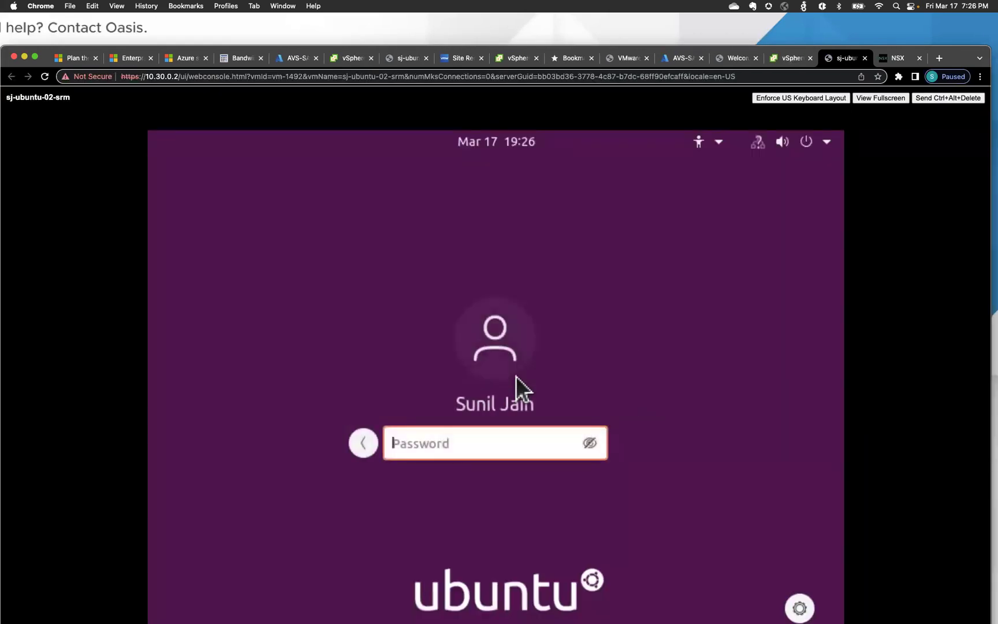
type("********")
key("Return")
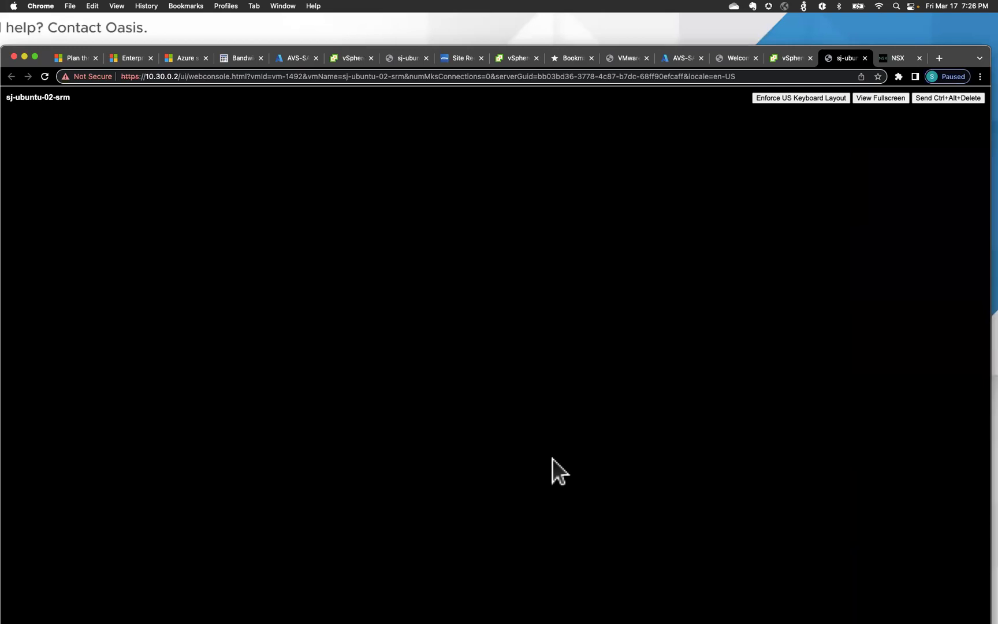
Open a terminal on sj-ubuntu-02-srm and list its network interface addresses with ip a
left_click_drag(953, 57, 954, 28)
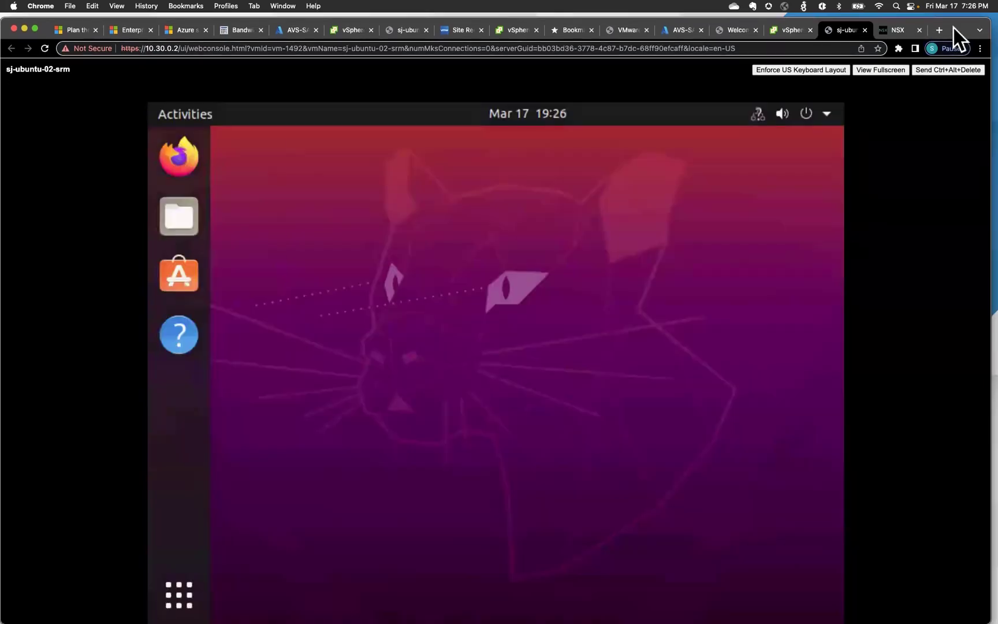
left_click(185, 601)
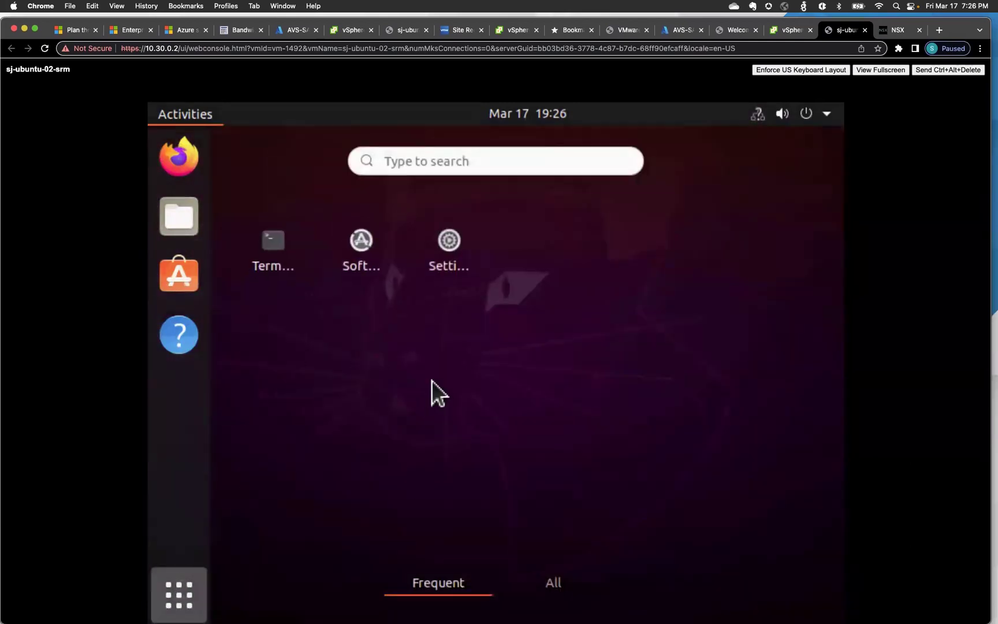
left_click(275, 240)
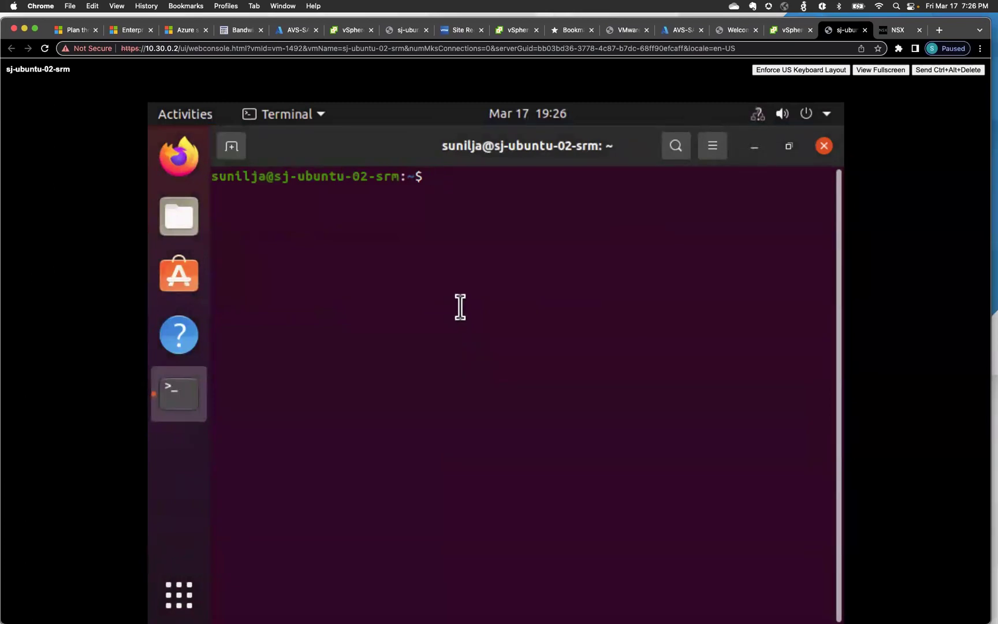
type("ip a")
key("Return")
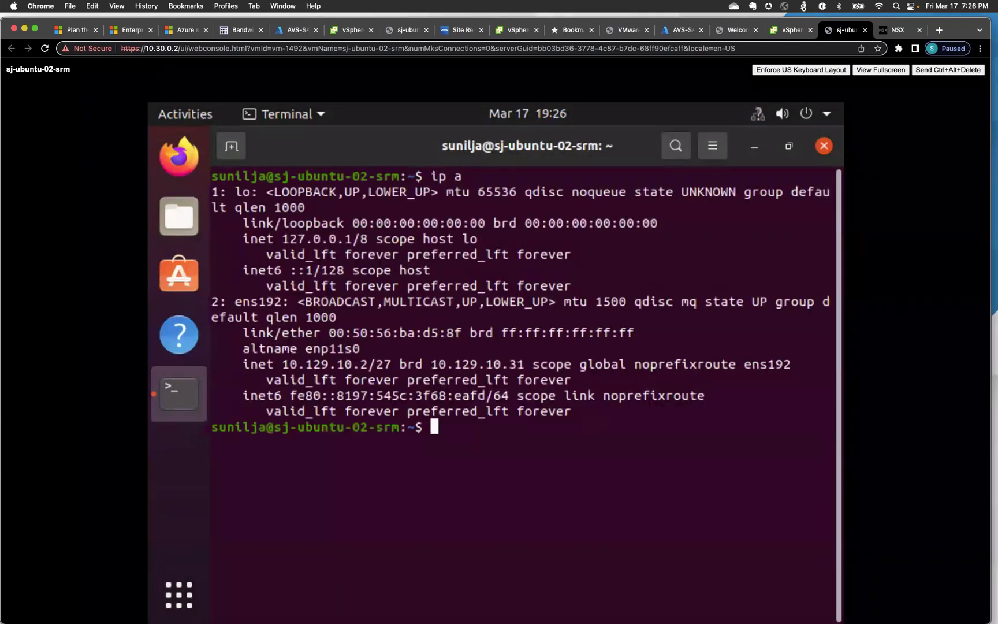
Ping 10.129.10.1 from the recovered VM's terminal and stop the ping after a few attempts
type("ping 10.129")
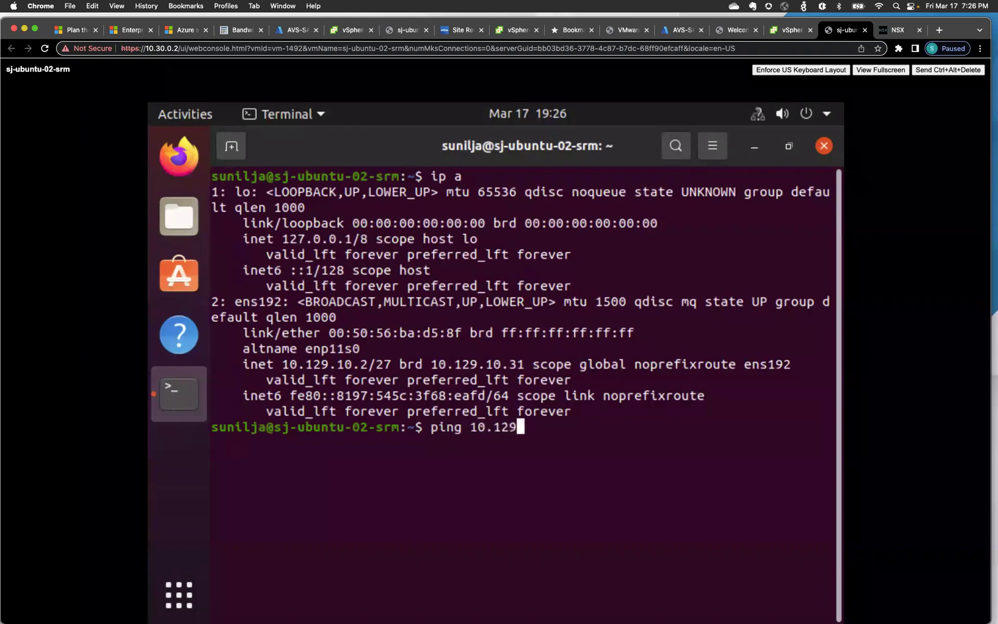
type(".10.1")
key("Return")
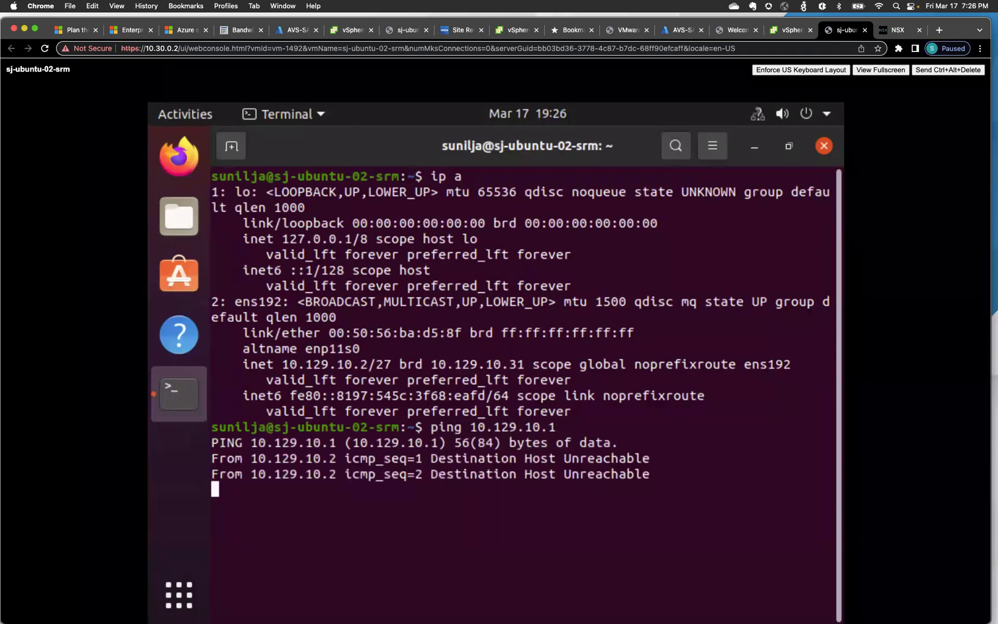
key("ctrl+c")
key("Return")
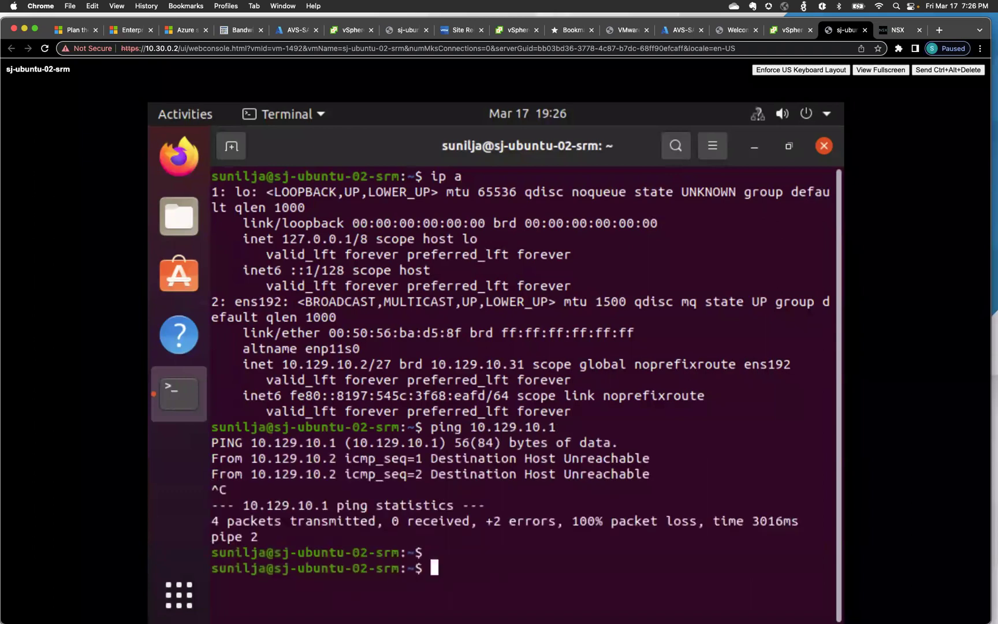
Ping the VM's own address 10.129.10.2 and stop after two replies
key("Up")
key("BackSpace")
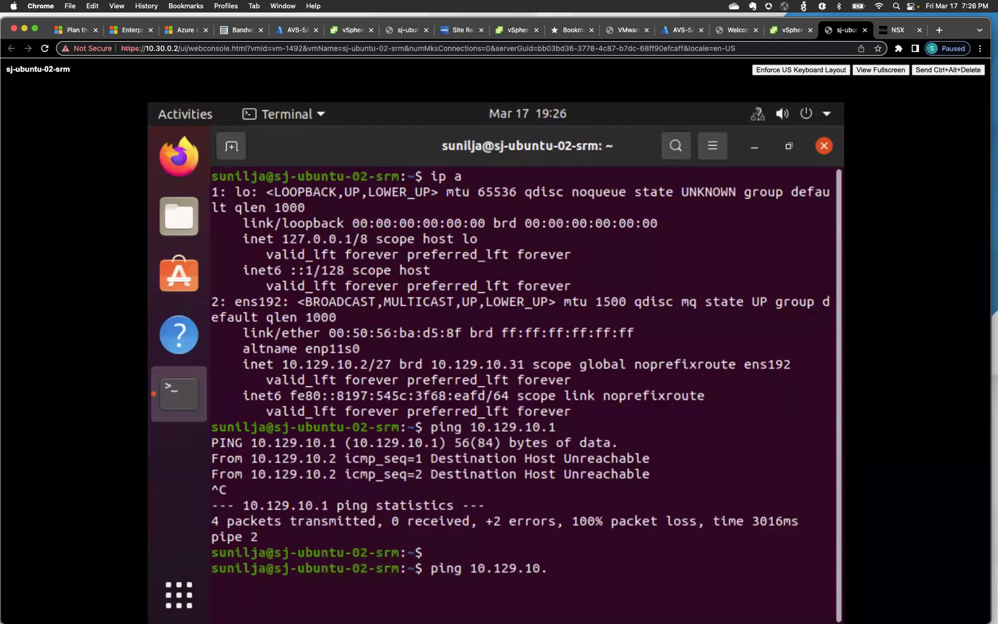
type("2")
key("Return")
key("ctrl+c")
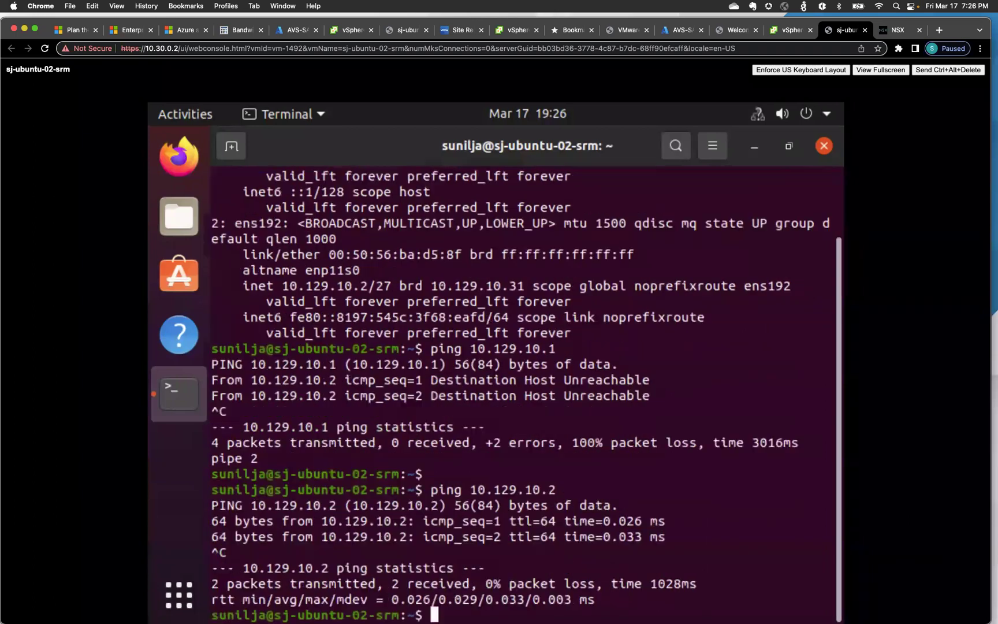
key("Return")
key("Return")
Ping 10.129.10.8 from the recovered VM and stop after three replies
key("Up")
key("BackSpace")
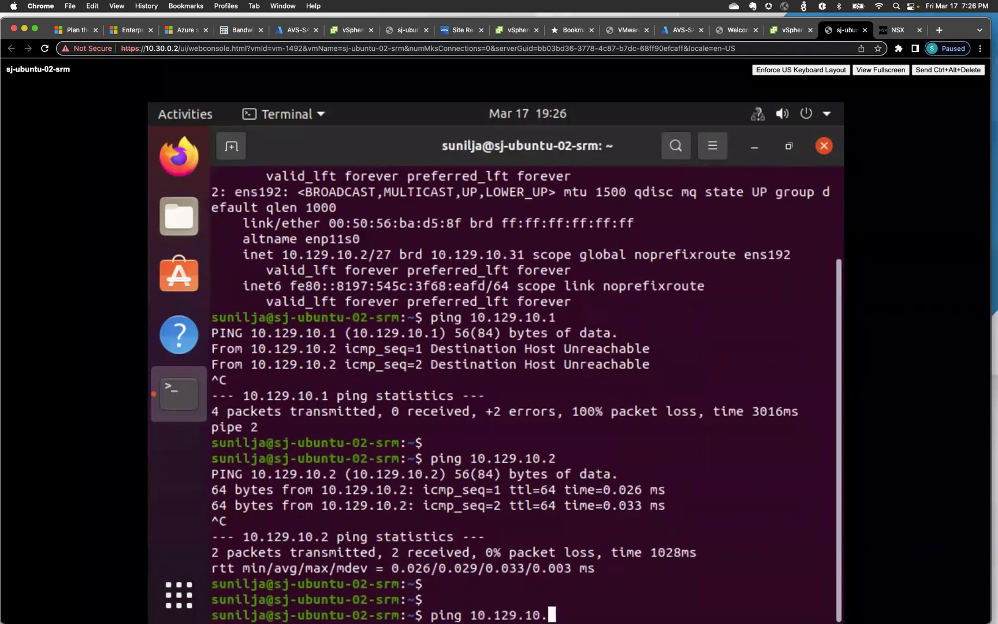
type("8")
key("Return")
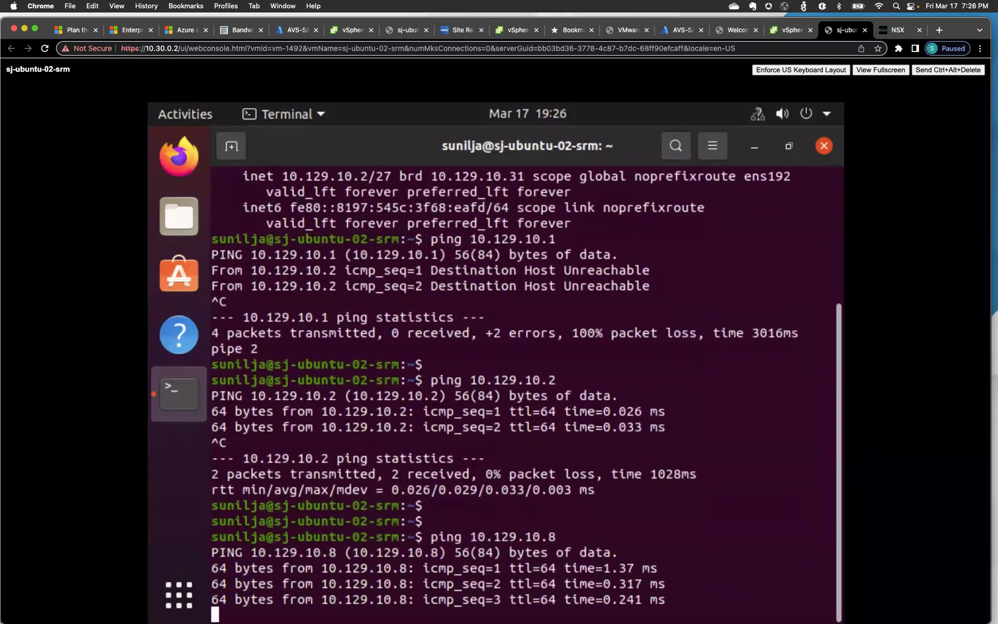
key("ctrl+c")
Ping 10.129.10.10 from the recovered VM, stop after three replies, and close the VM's web console
key("Up")
key("BackSpace")
type("10")
key("Return")
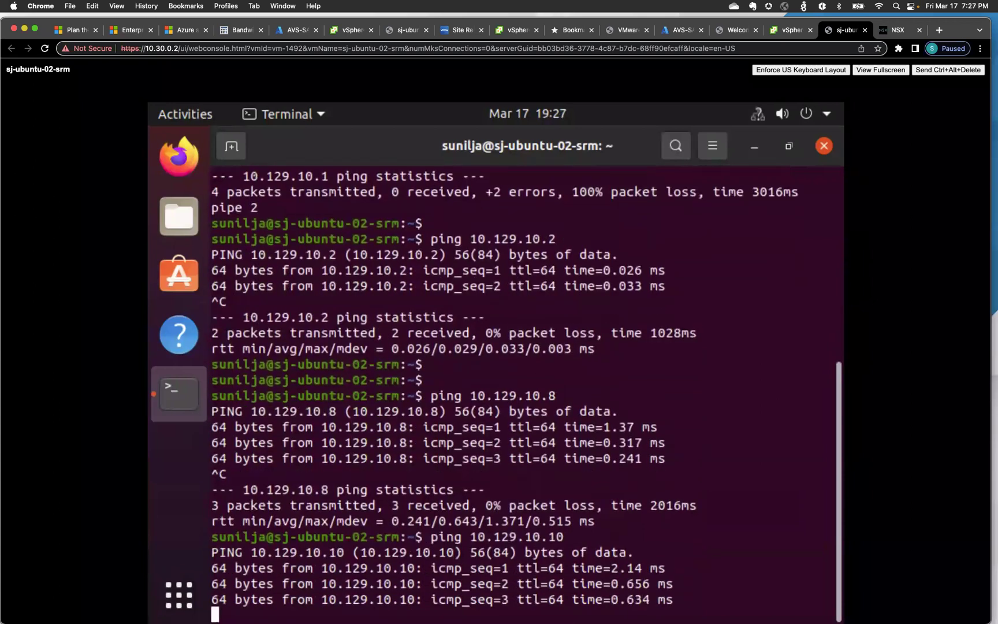
key("ctrl+c")
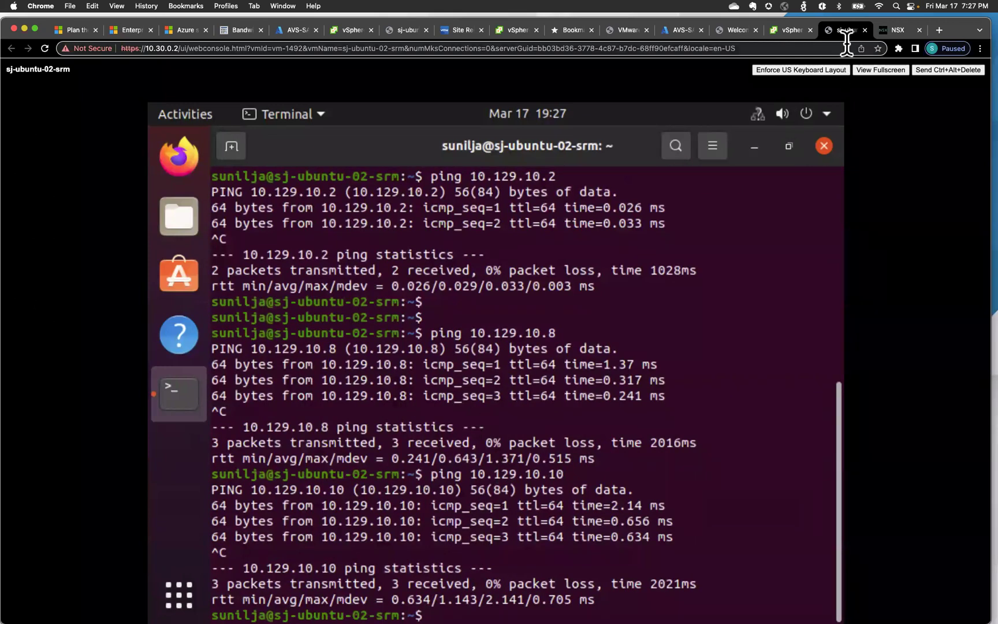
left_click(864, 30)
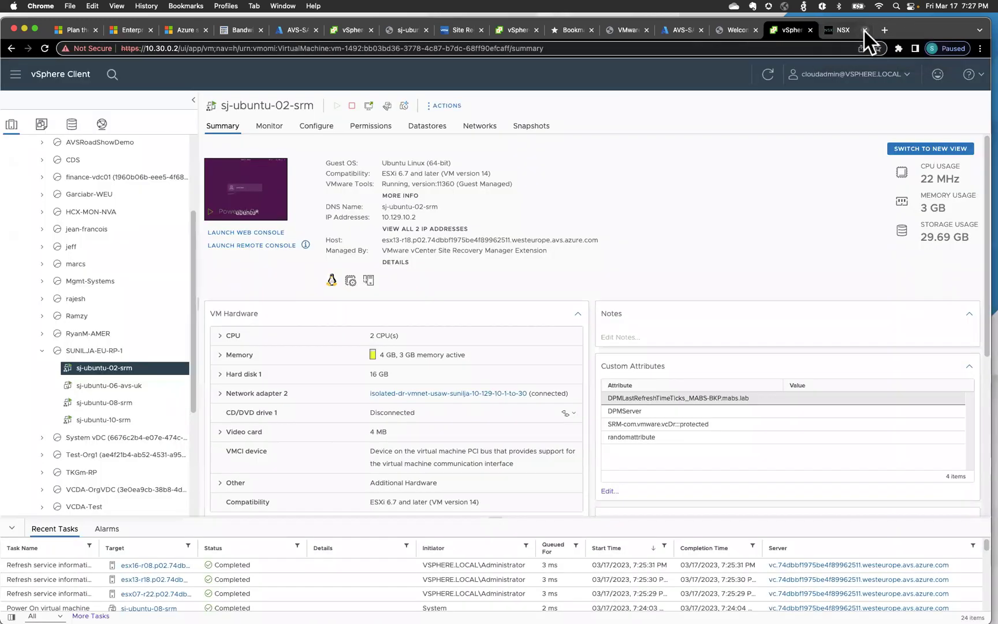
Check sj-ubuntu-02-srm in the protected site's vSphere Client, and review the tested plan's status and recovery steps in Site Recovery
left_click_drag(961, 26, 962, 81)
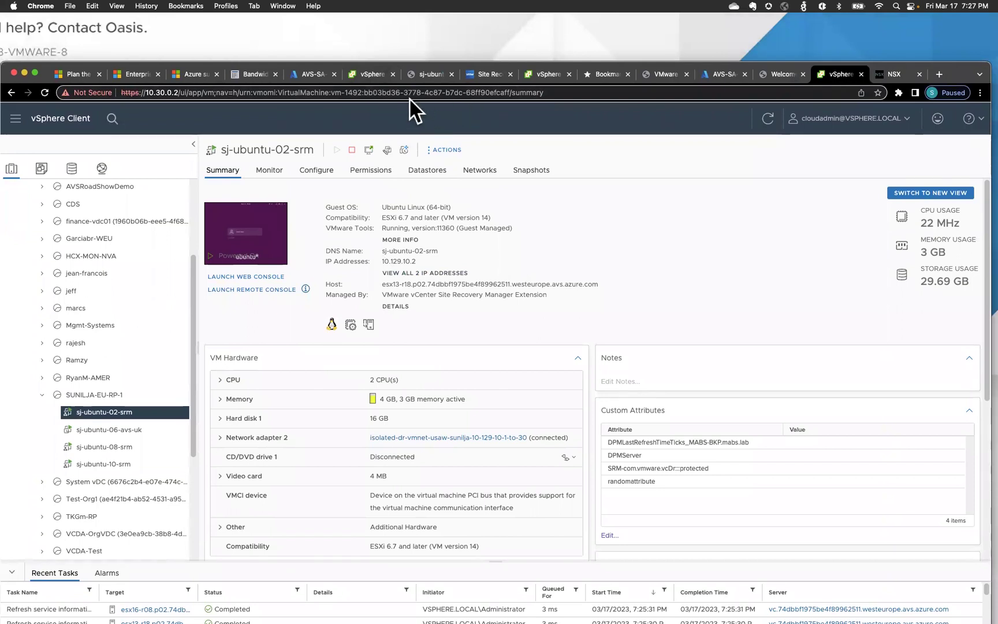
left_click(364, 72)
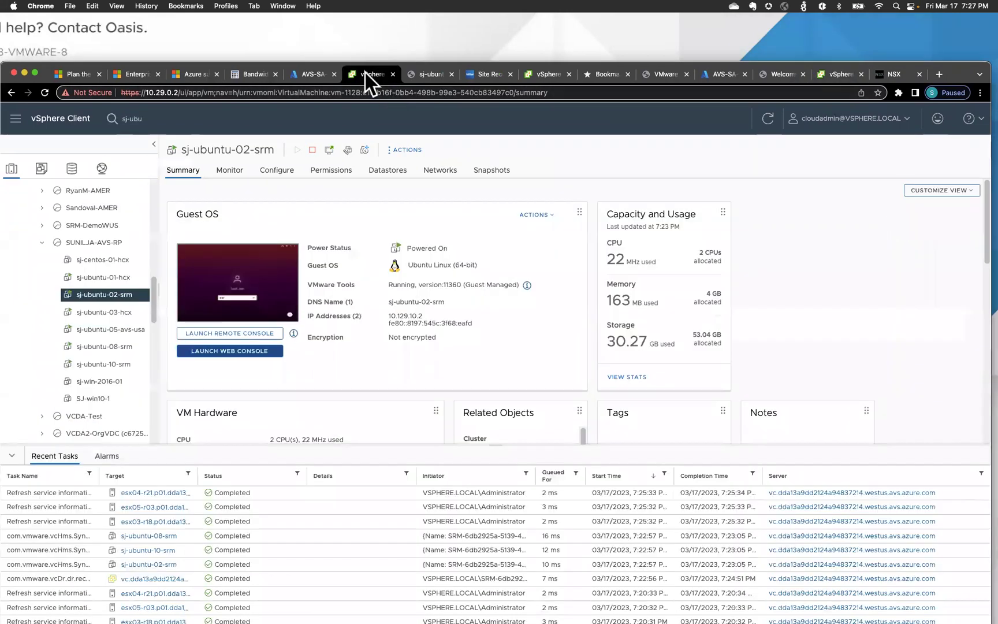
left_click(488, 74)
scroll(417, 306, "down", 1)
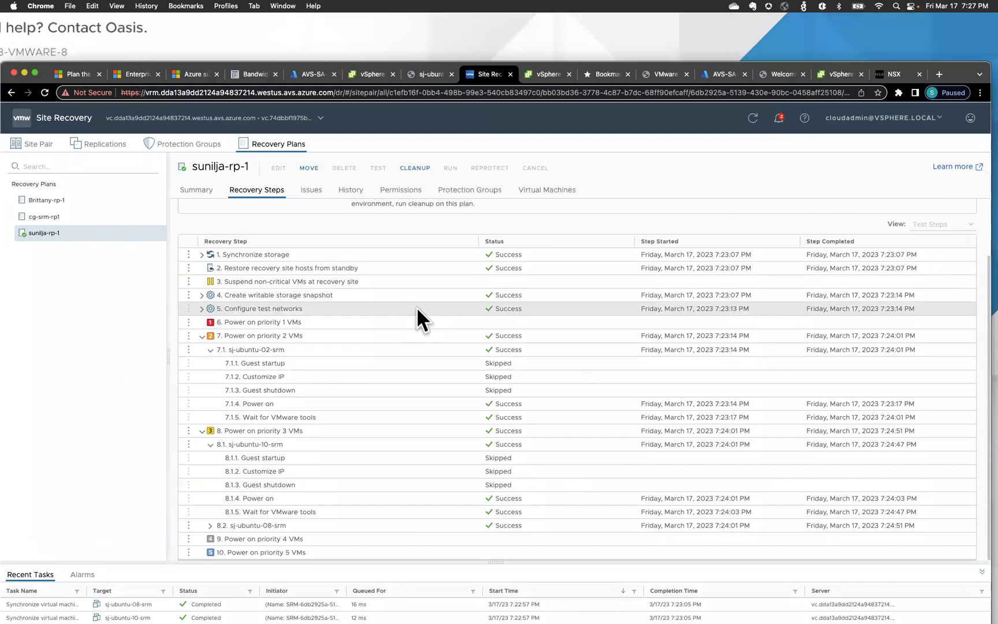
scroll(417, 307, "up", 5)
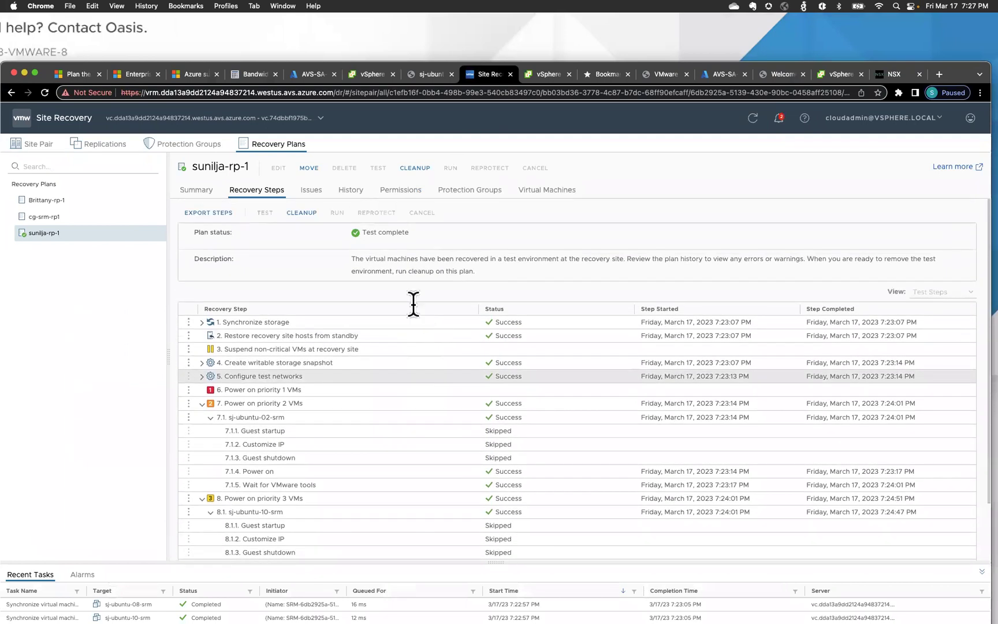
Run the cleanup of the tested recovery plan without Force cleanup, and check sj-ubuntu-02-srm's summary in the recovery site's vSphere Client
left_click(302, 215)
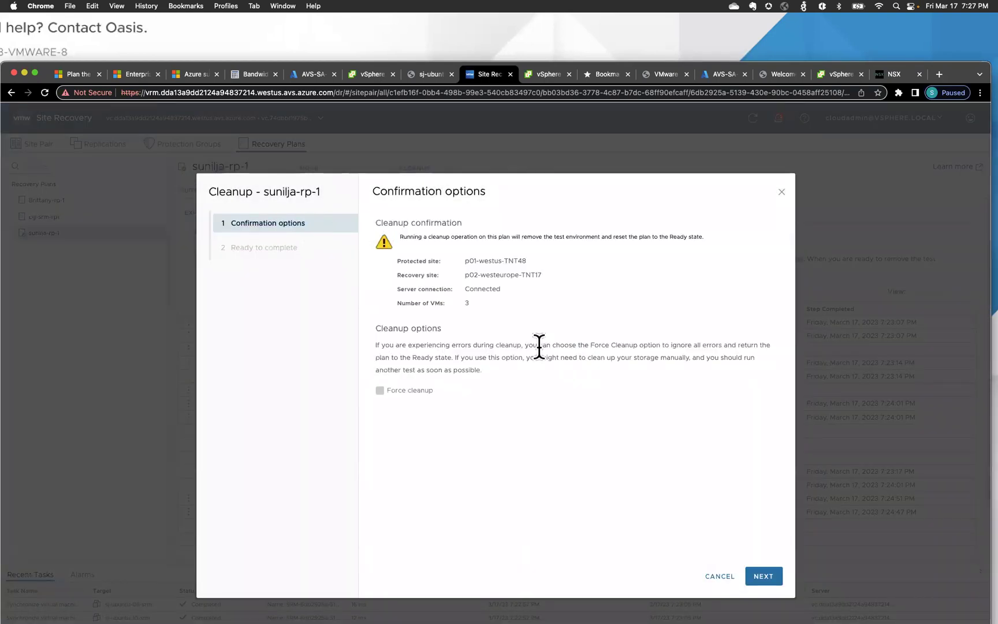
left_click(763, 577)
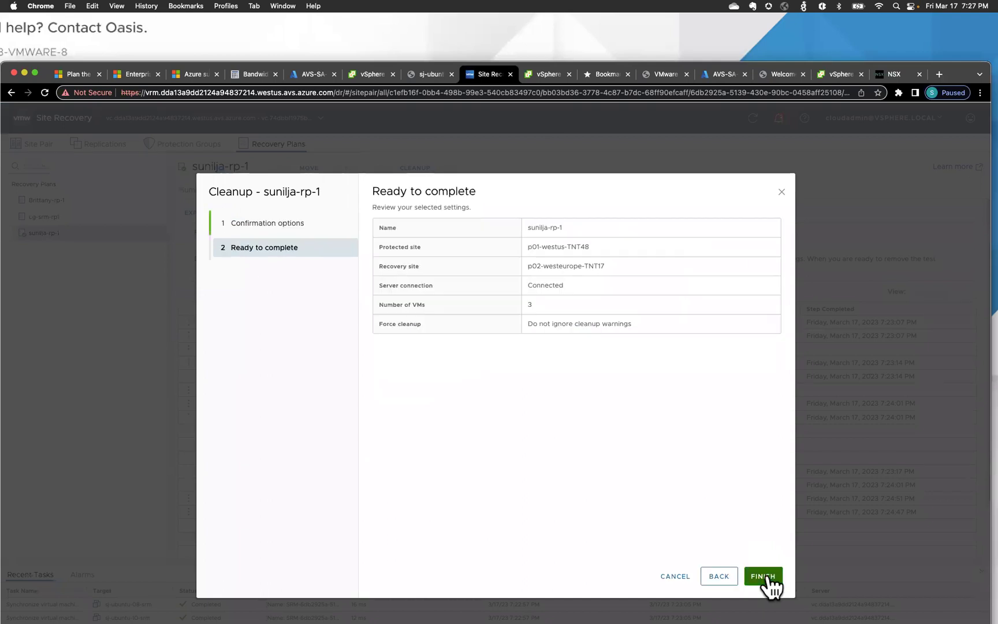
left_click(763, 576)
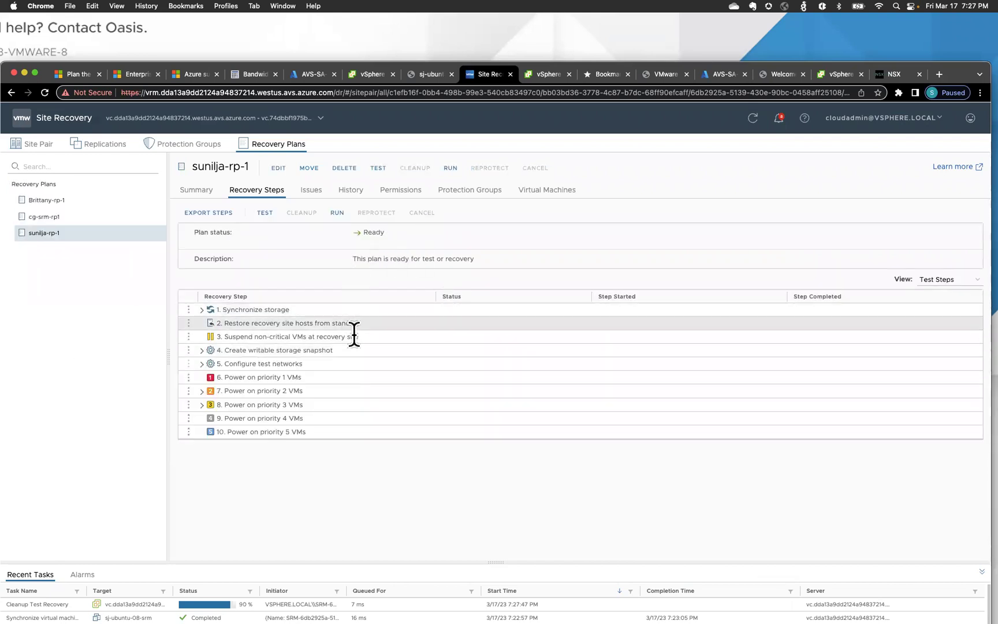
left_click(835, 75)
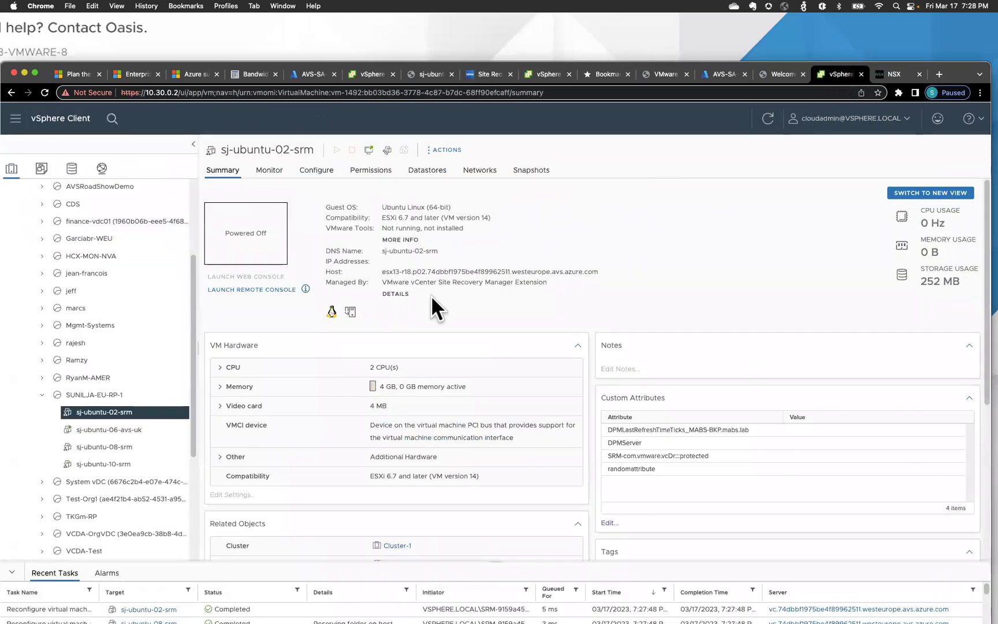